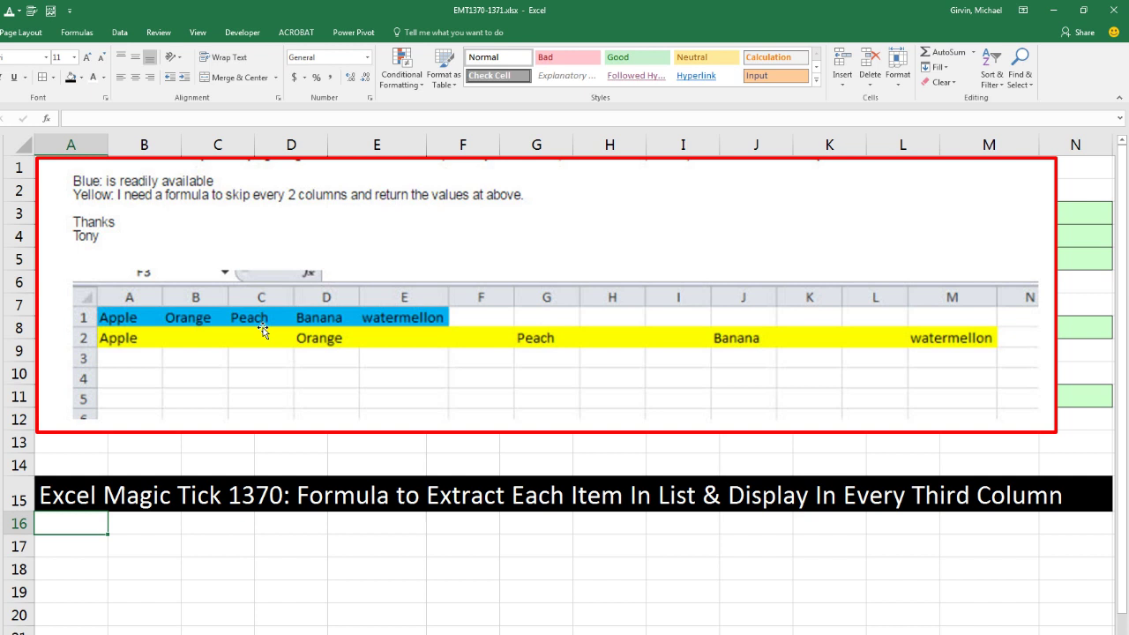
Move the picture of the question below the black title in row 15, uncovering the worksheet cells
click(115, 210)
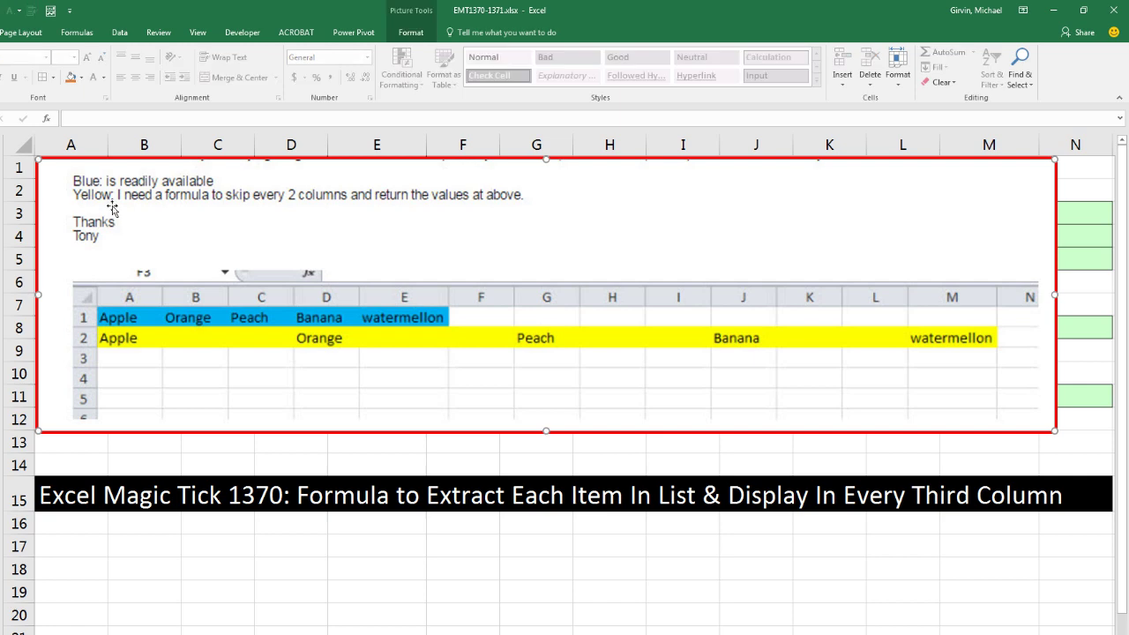
drag(65, 182, 61, 549)
click(77, 170)
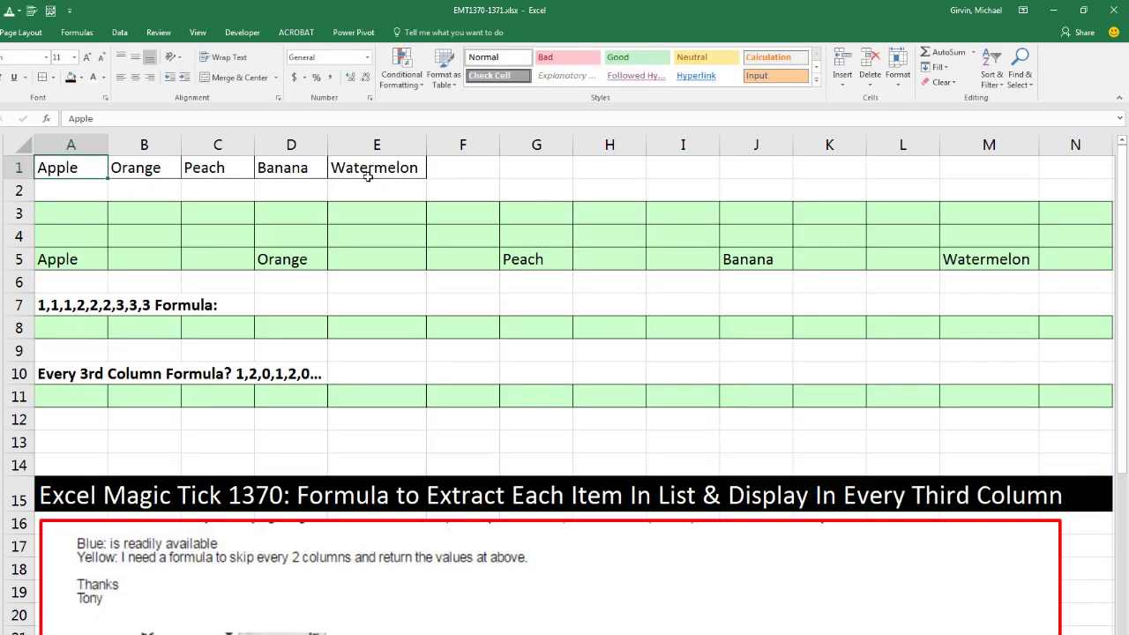
Enter a direct reference to the first list item, =A1, in cell A3
click(68, 212)
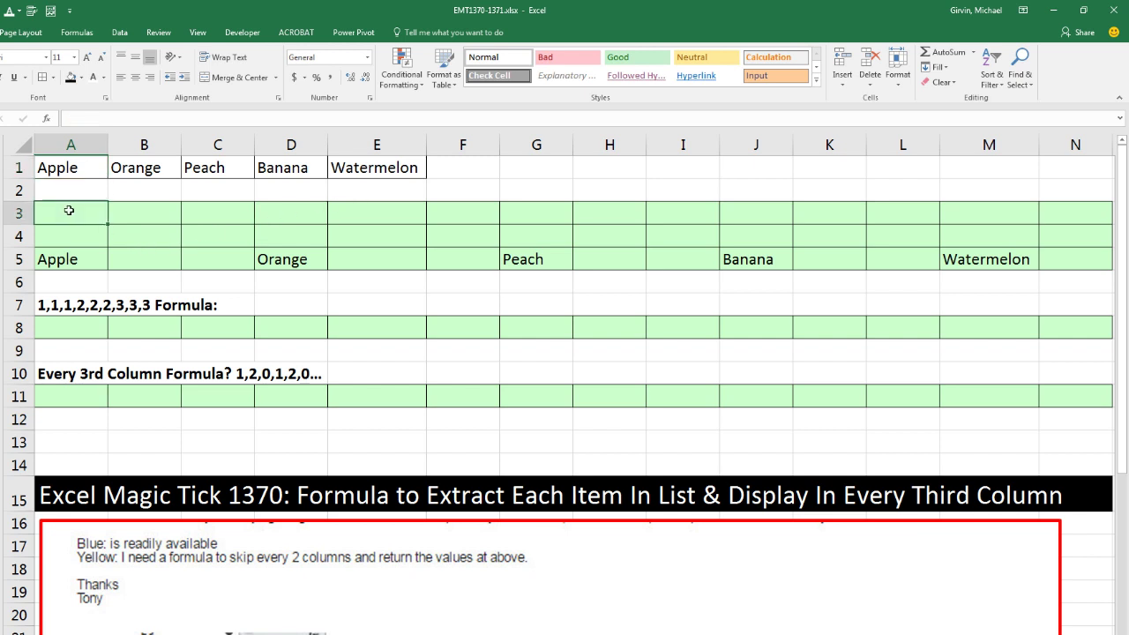
text(=)
click(69, 170)
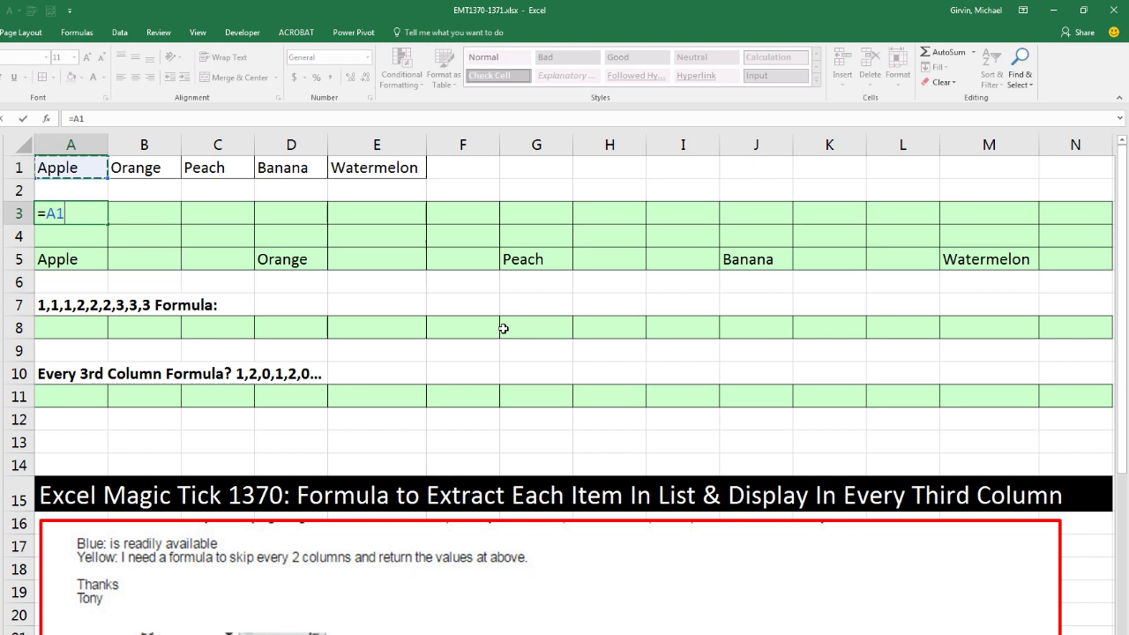
key(Tab)
key(Tab)
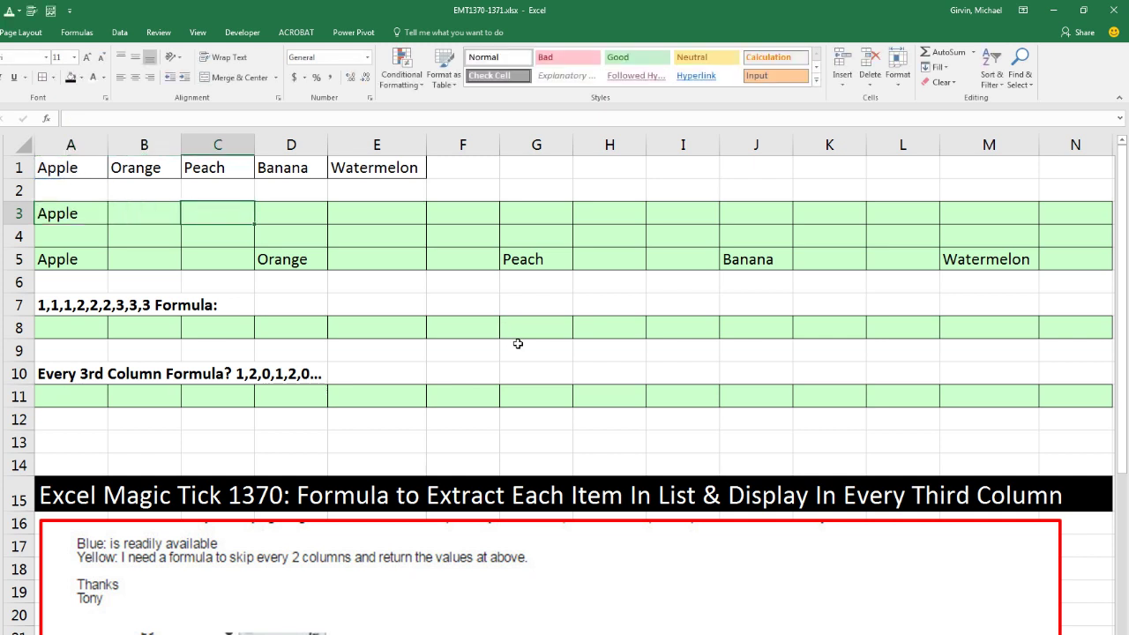
Continue the direct references in every third column of row 3, with =B1 in D3 and =C1 in G3
key(Tab)
text(=)
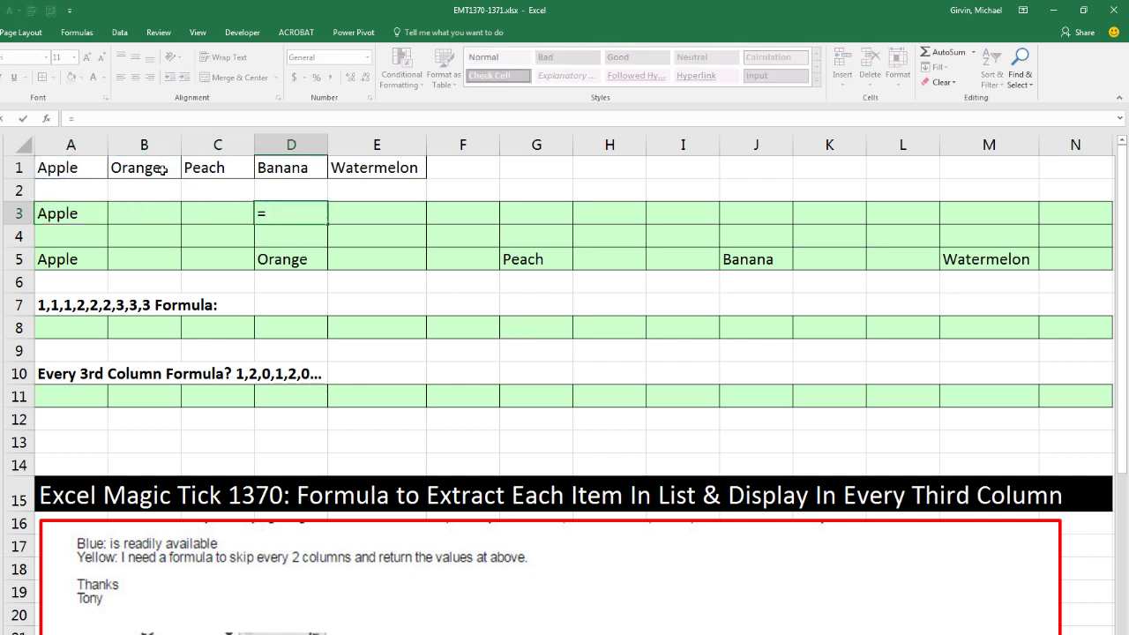
click(168, 172)
key(Tab)
key(Tab)
key(Tab)
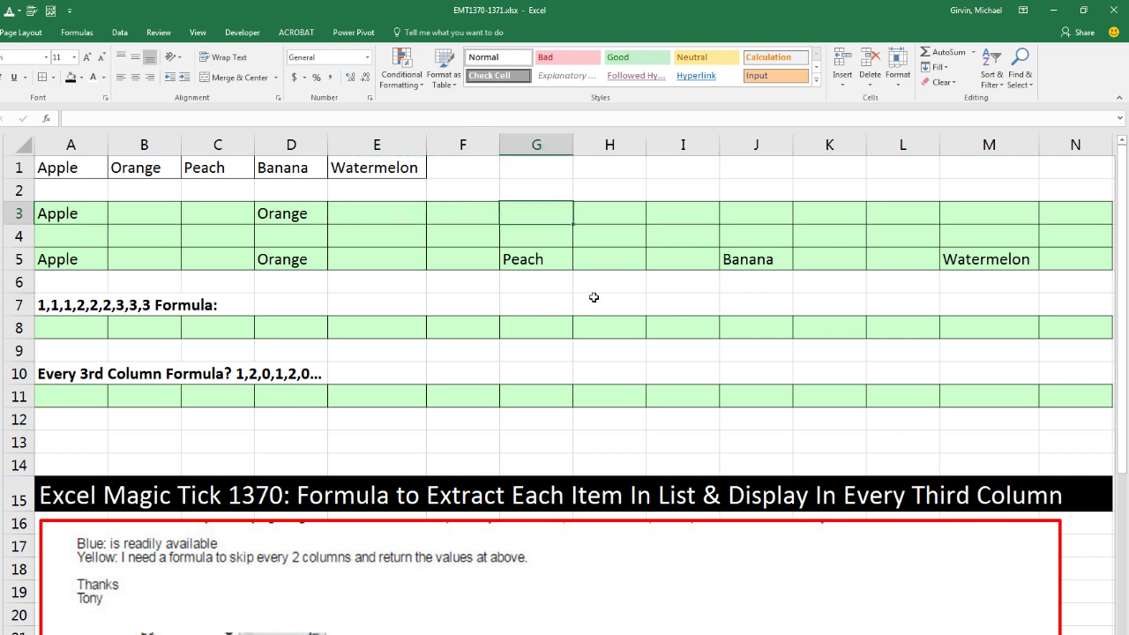
text(=)
click(227, 169)
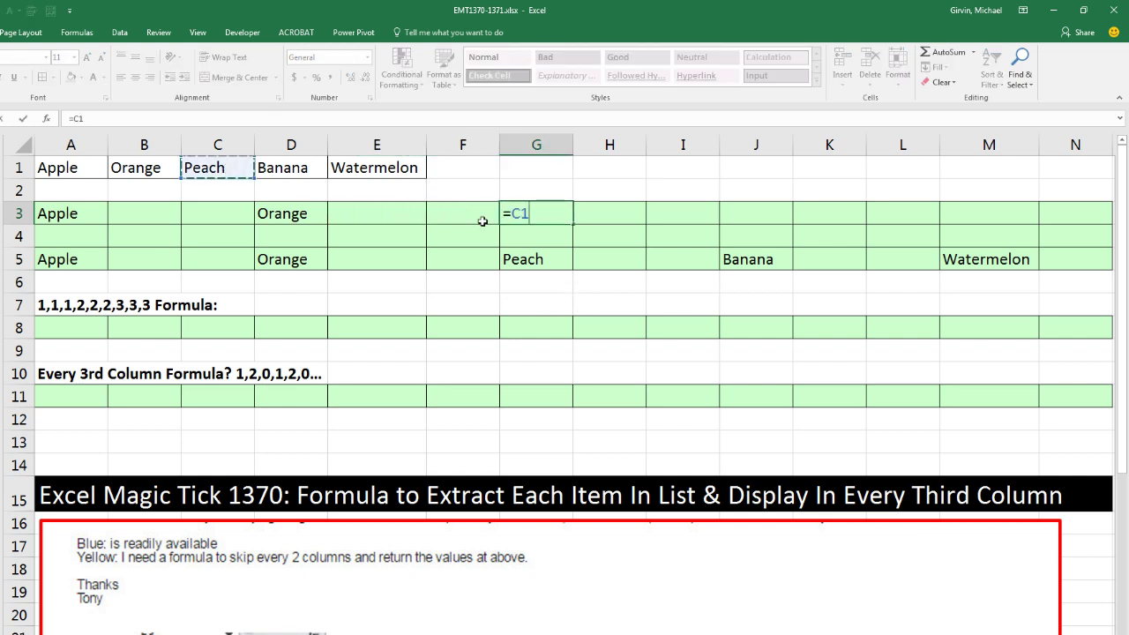
key(Tab)
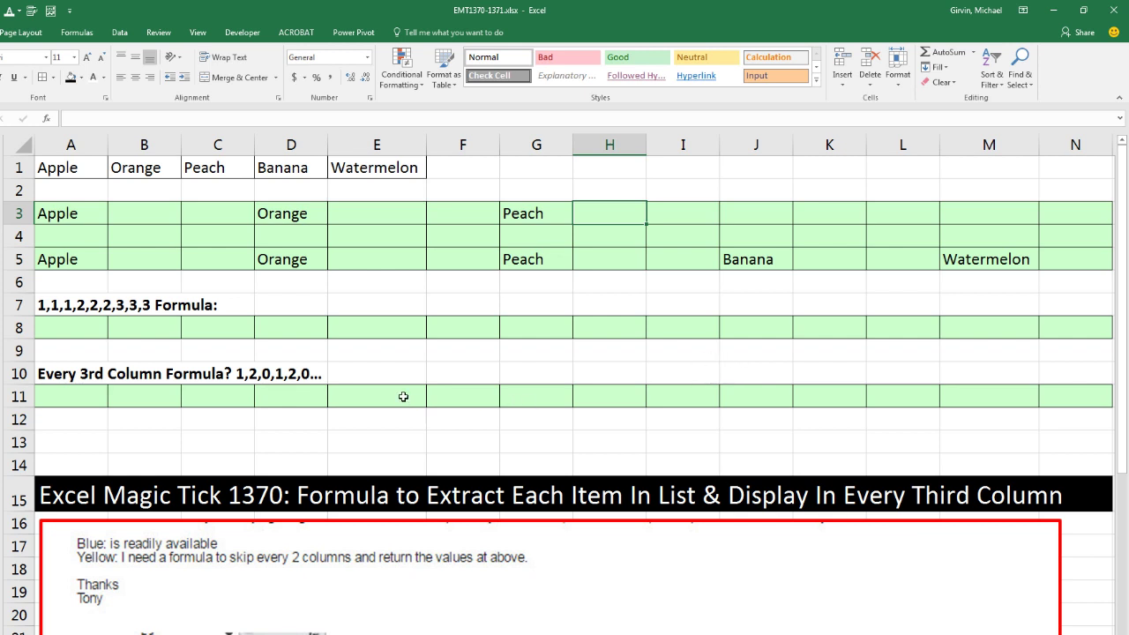
click(78, 237)
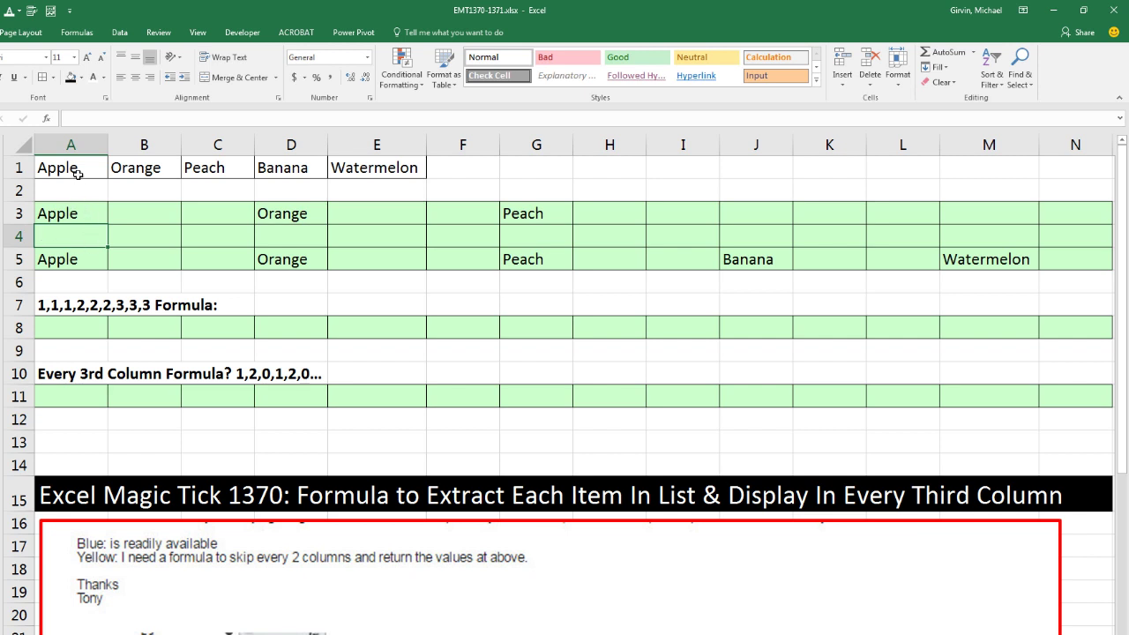
click(138, 238)
click(233, 239)
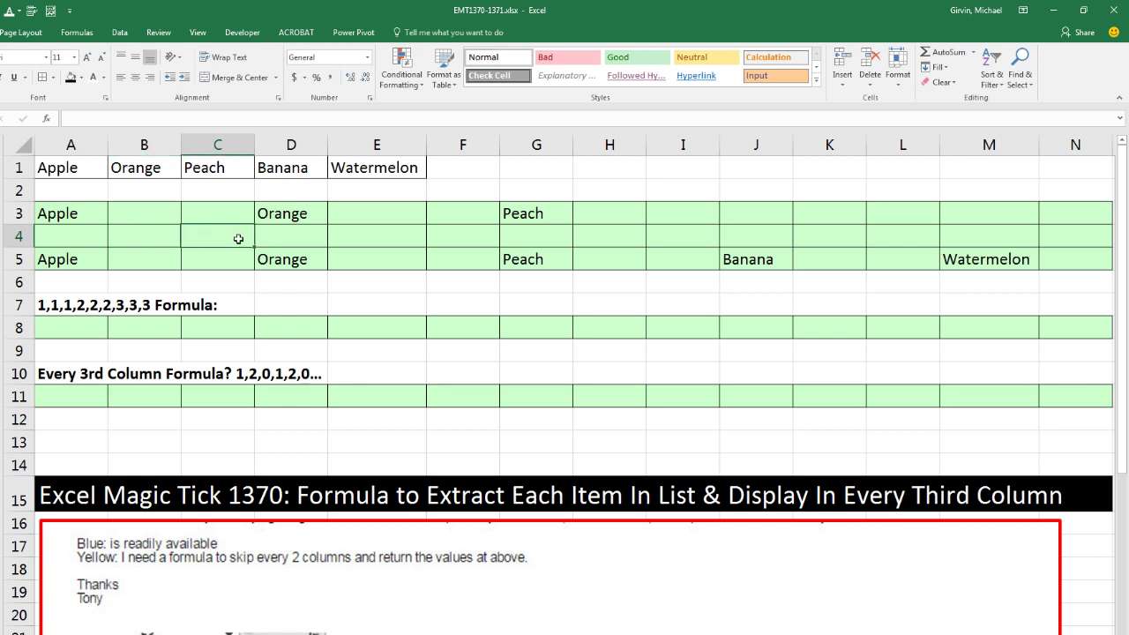
click(291, 236)
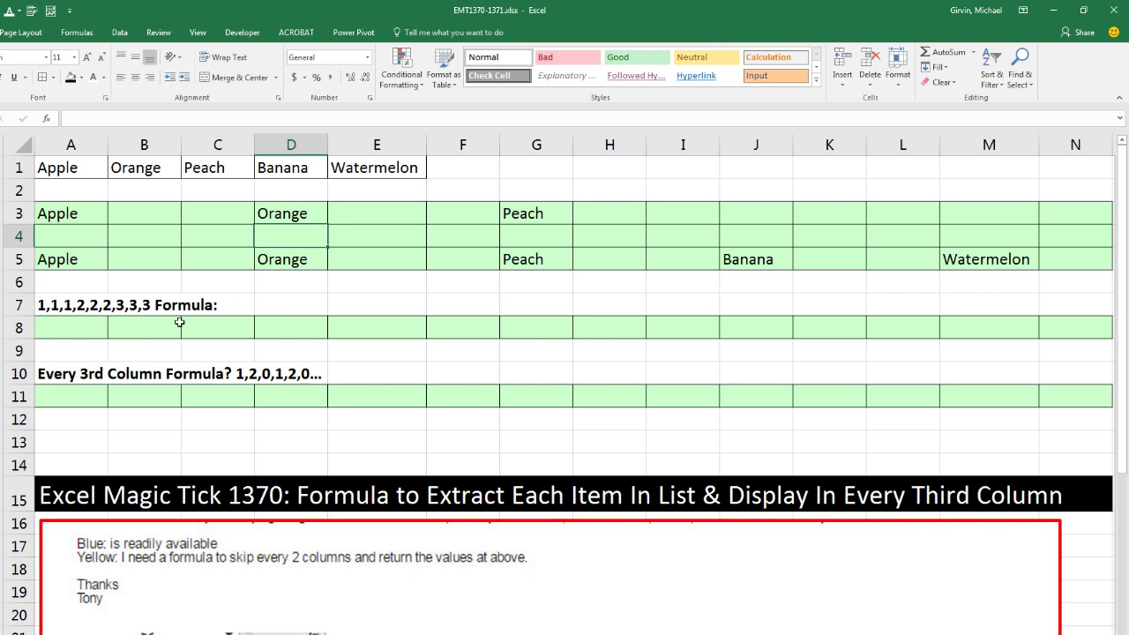
Enter =COLUMNS($A8:A8) in A8 and fill it across the green cells of row 8
click(79, 330)
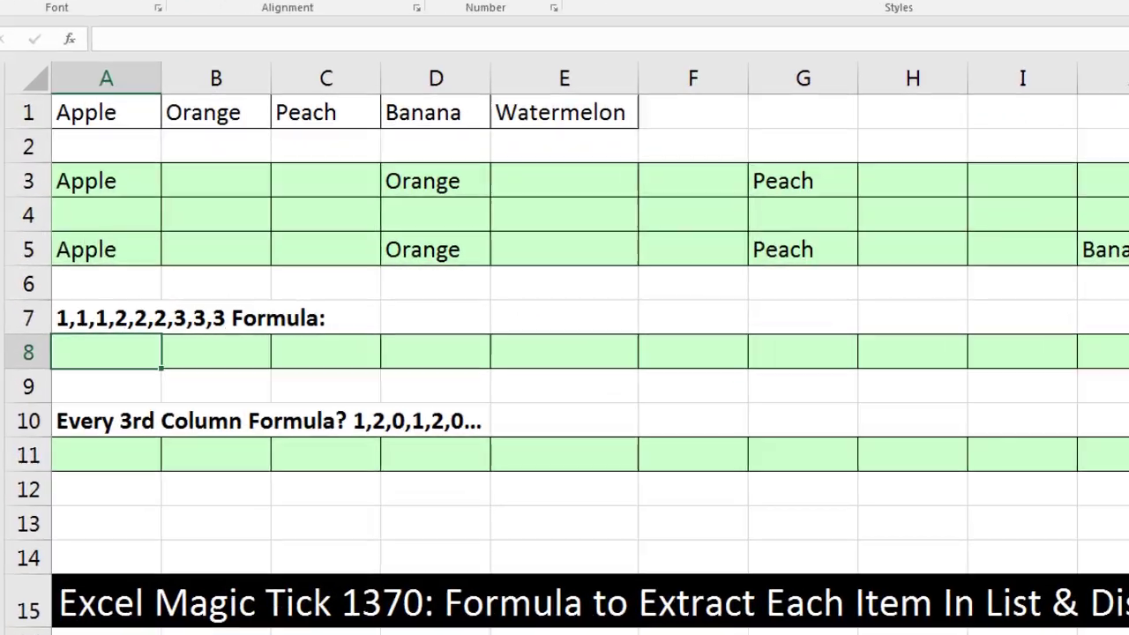
text(=cou)
key(BackSpace)
text(l)
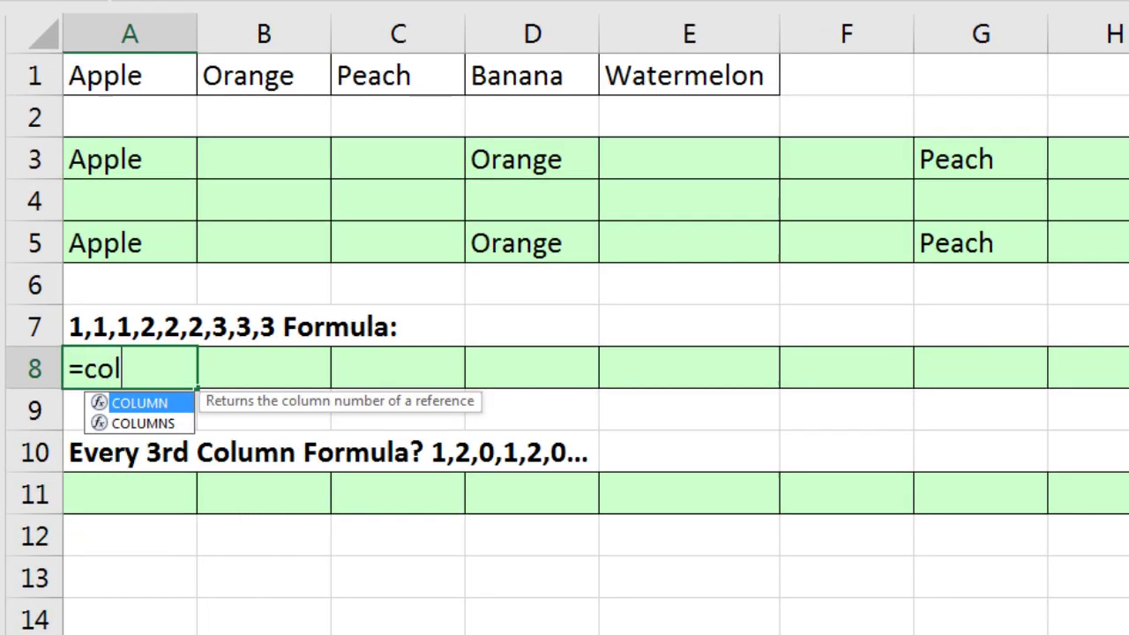
text(umns)
key(Tab)
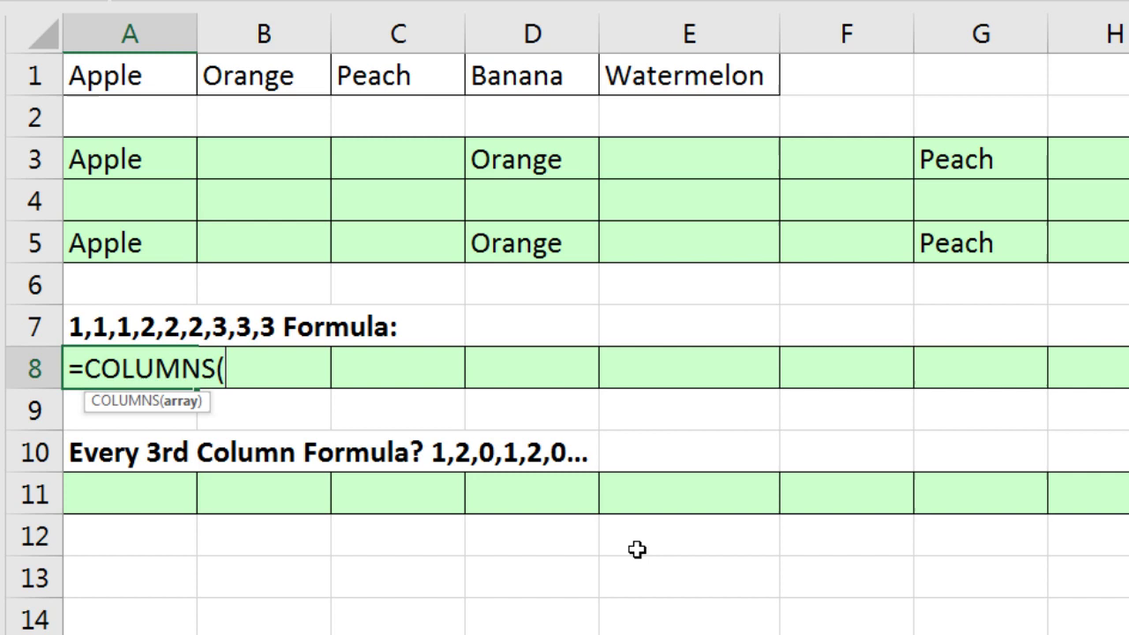
text($A8:)
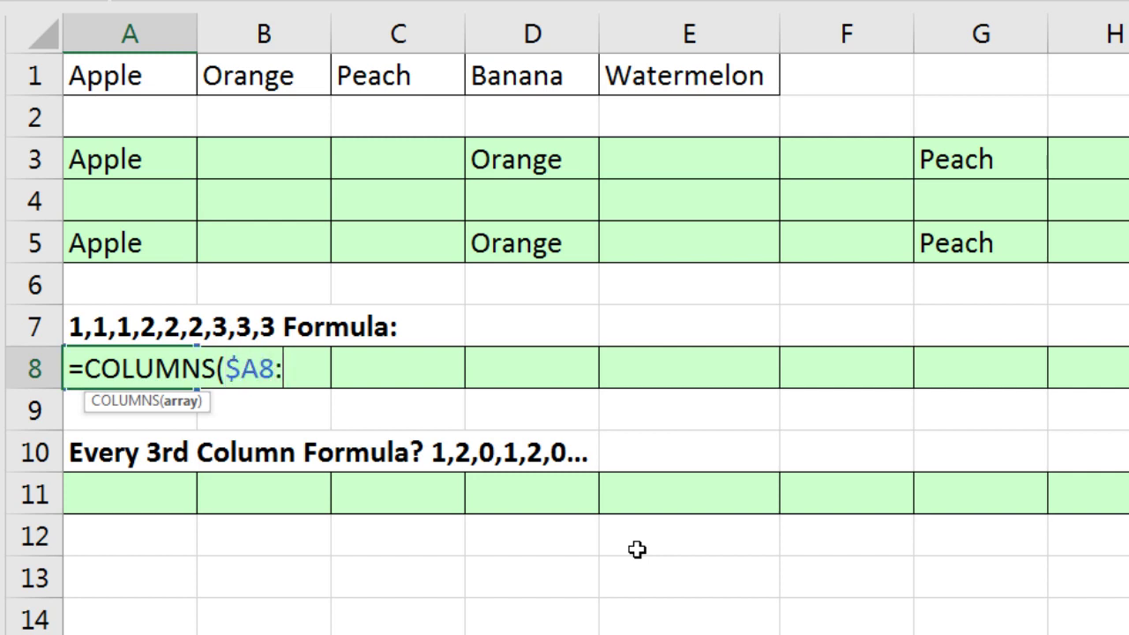
text(A8))
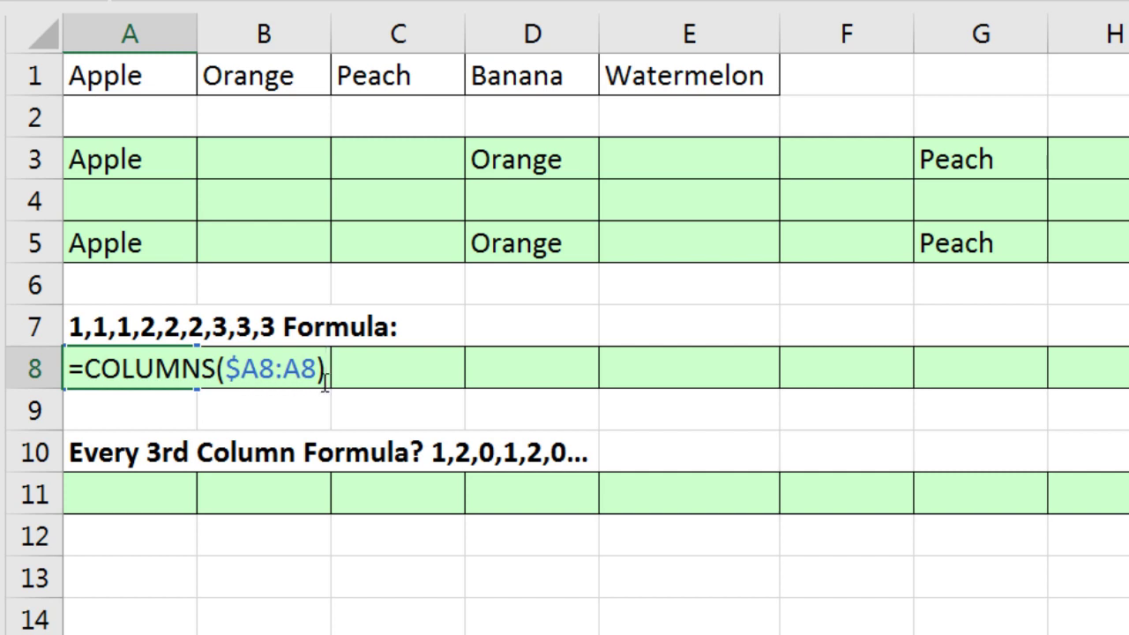
key(ctrl+Return)
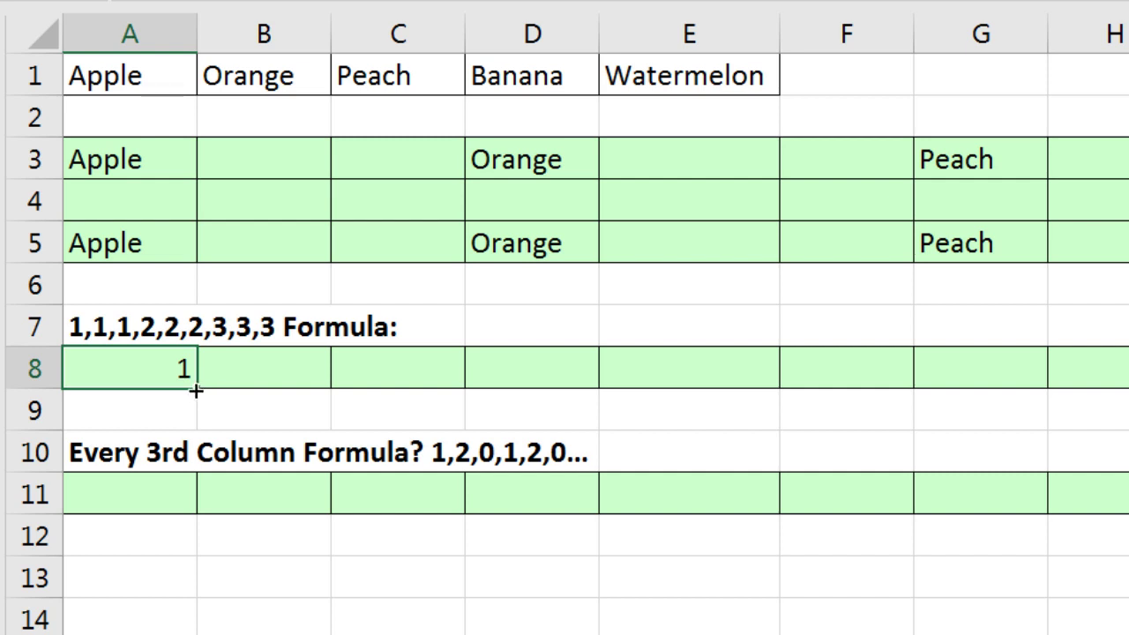
drag(196, 389, 1127, 388)
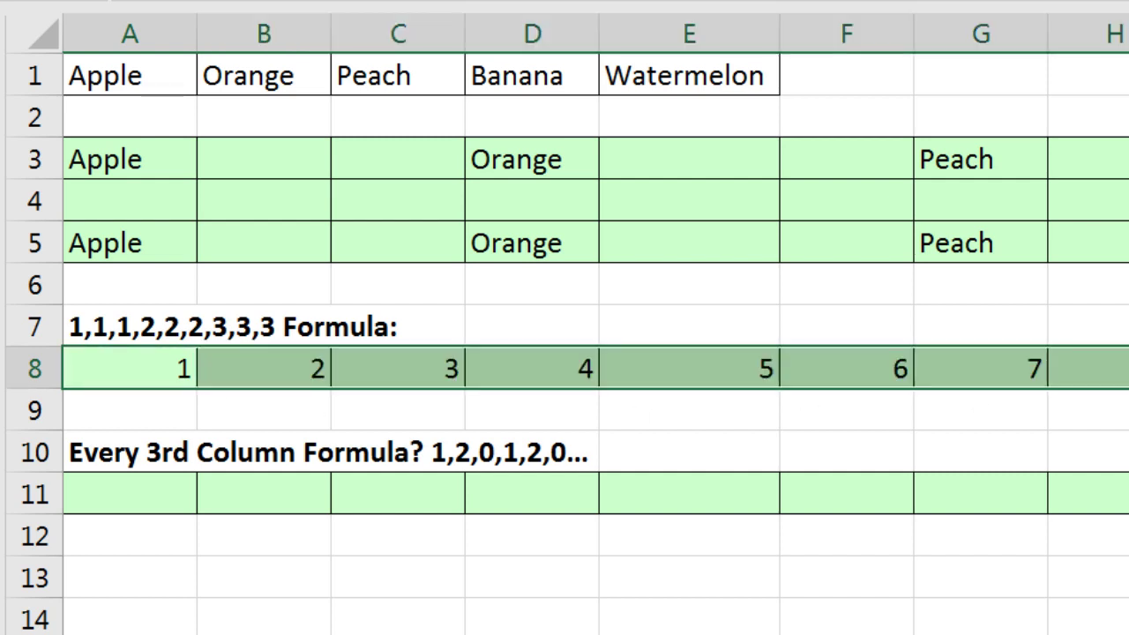
Inspect the expanding COLUMNS ranges in the copied formulas of C8 and D8 without changing them
click(441, 371)
key(F2)
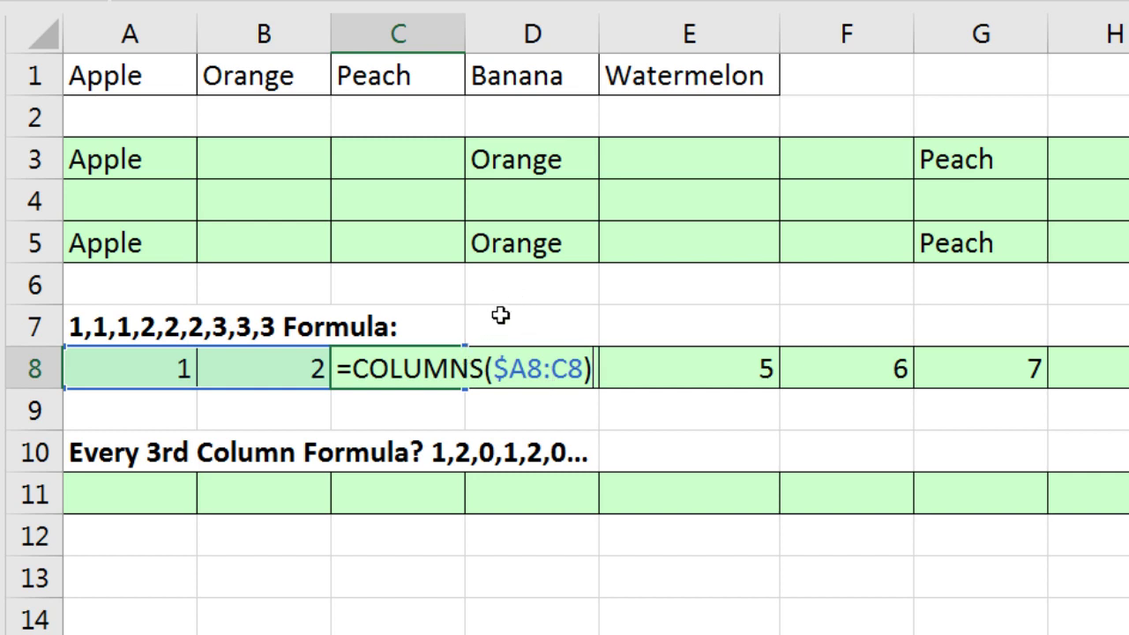
key(Tab)
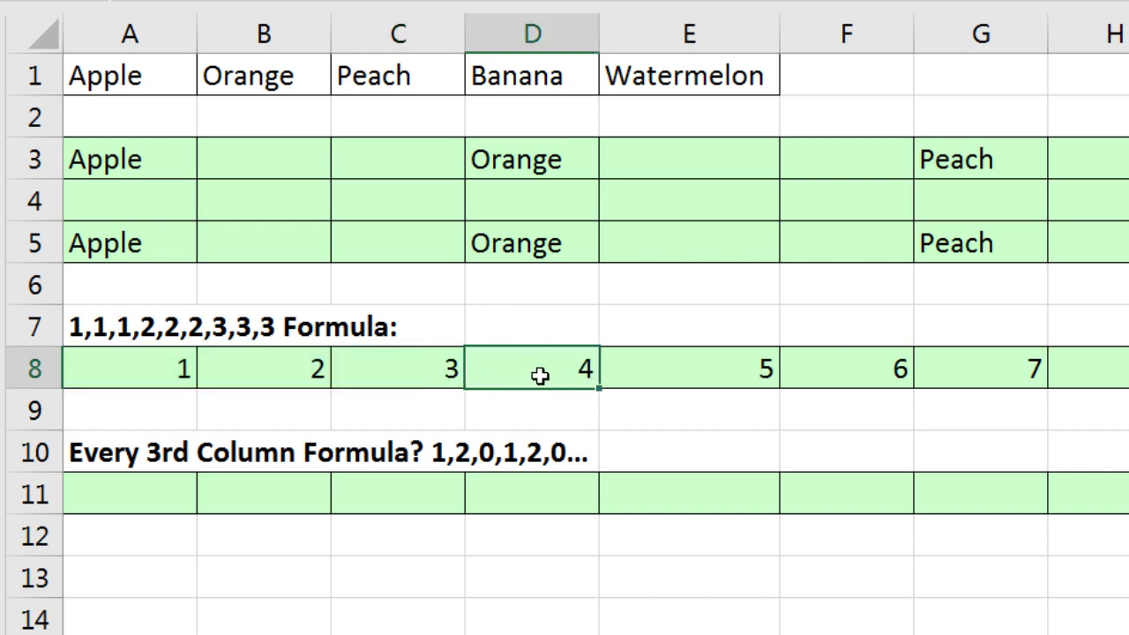
key(F2)
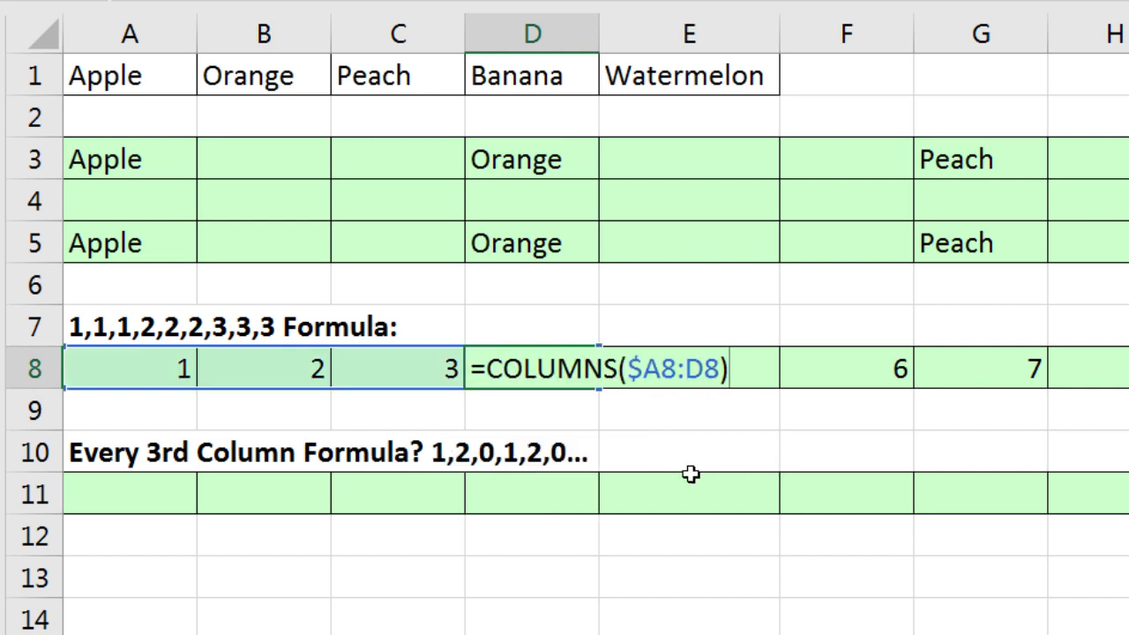
key(Escape)
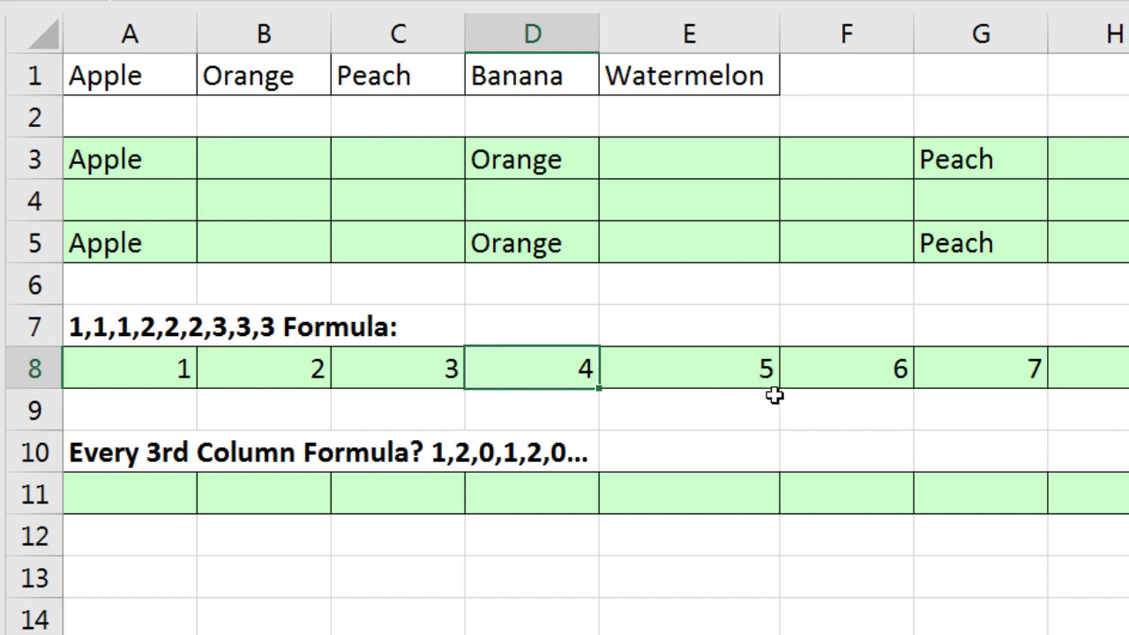
Divide the A8 formula by 3, giving =COLUMNS($A8:A8)/3, and fill it across the green cells of row 8
click(168, 375)
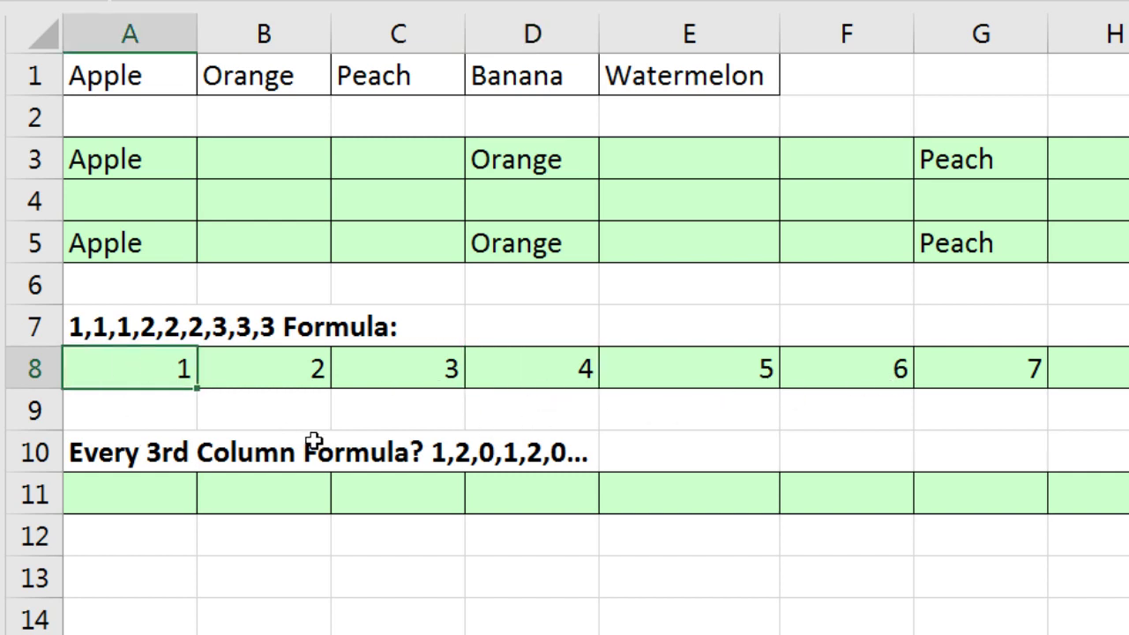
key(F2)
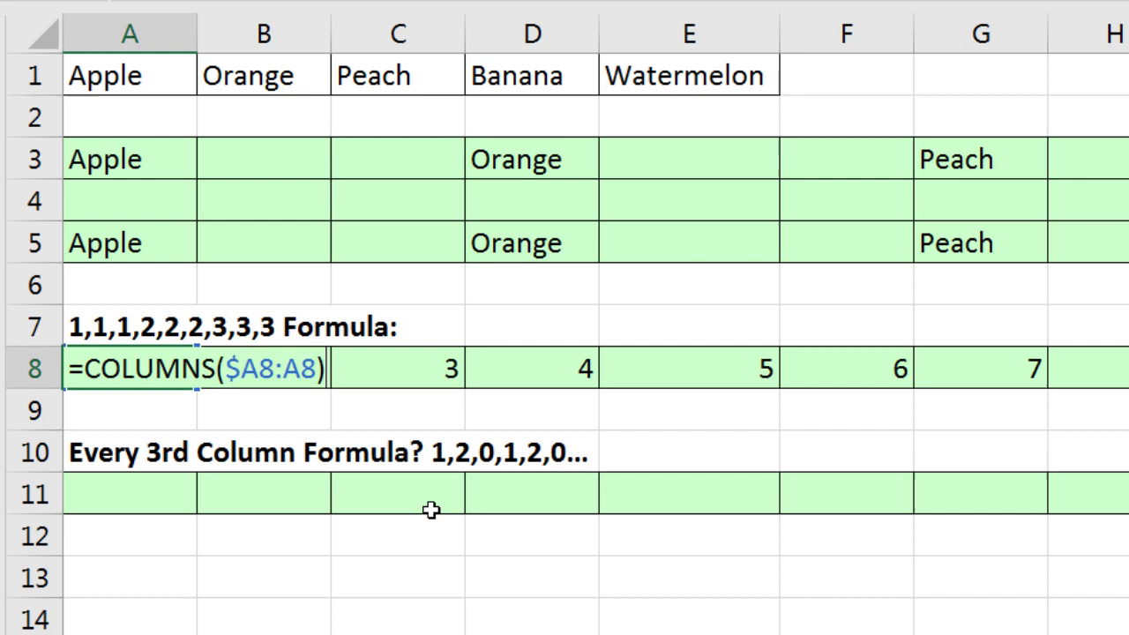
text(/)
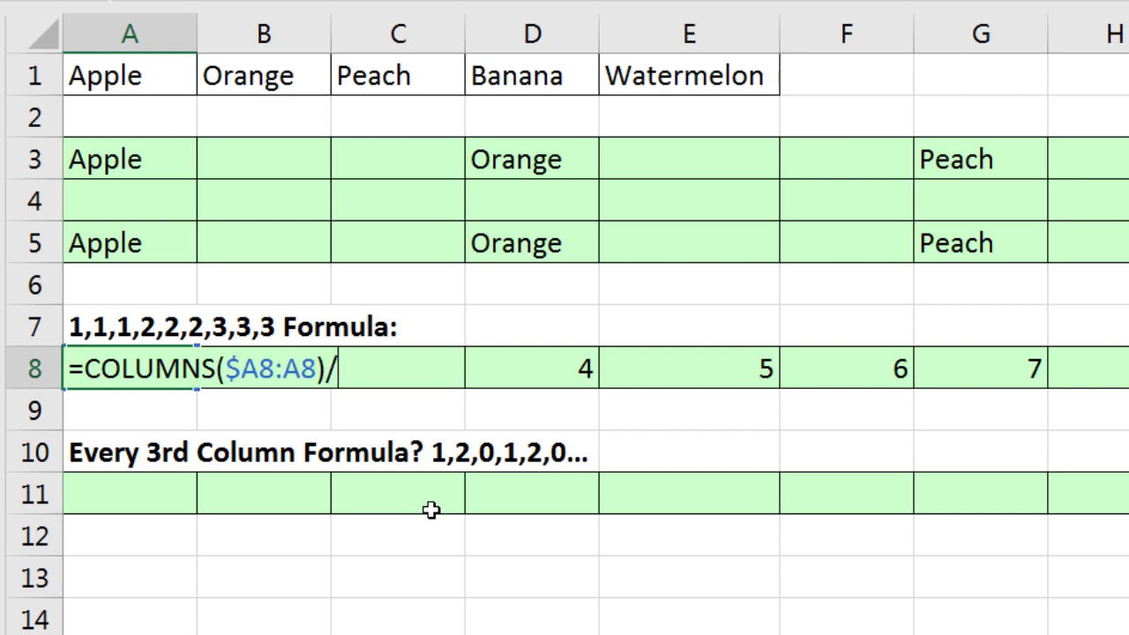
text(3)
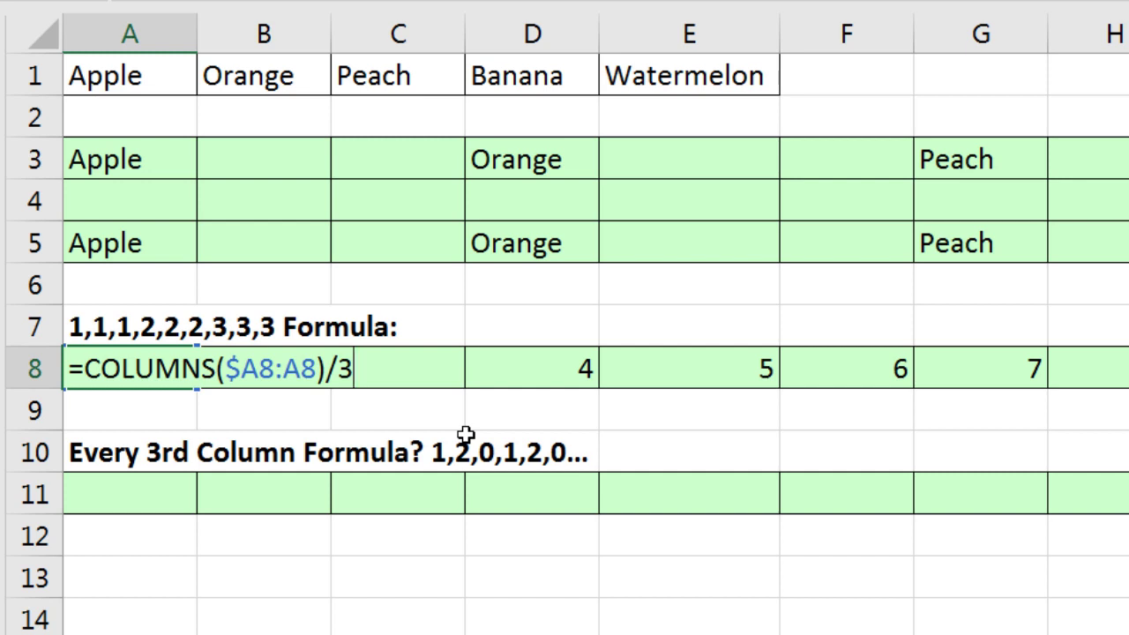
key(ctrl+Return)
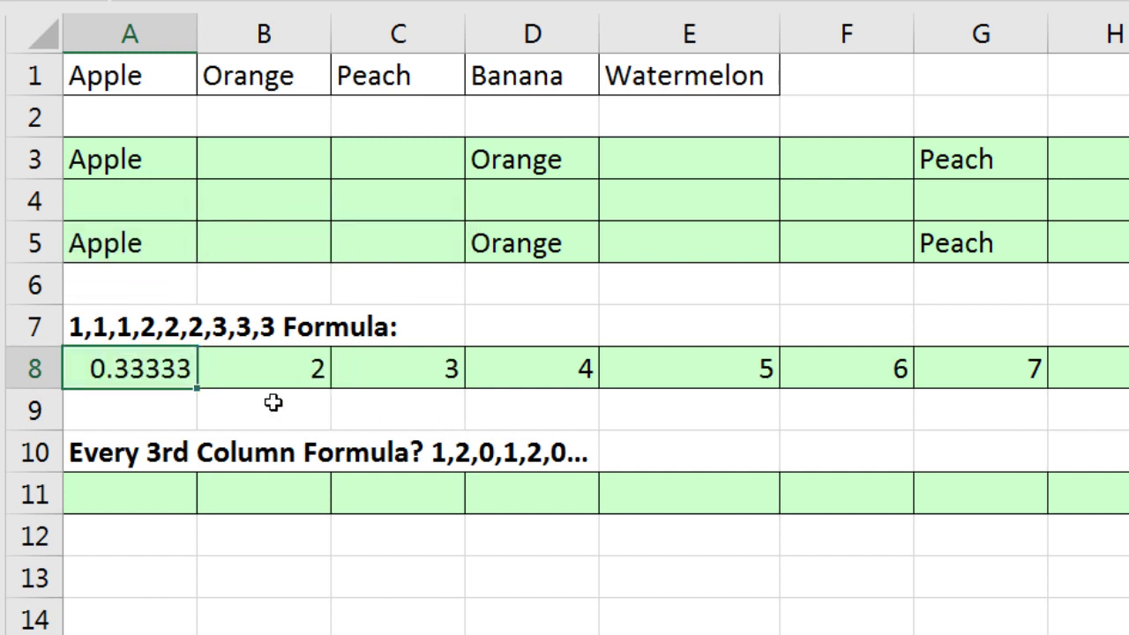
drag(196, 389, 1125, 388)
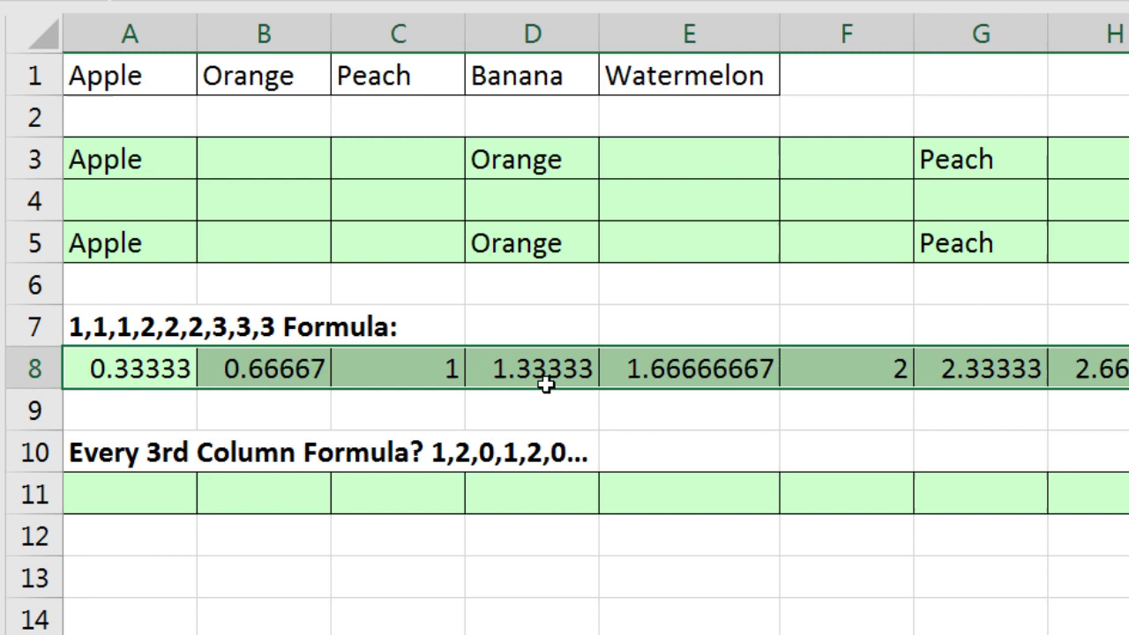
Wrap the A8 formula in ROUNDUP with 0 digits, giving =ROUNDUP(COLUMNS($A8:A8)/3,0), and fill it across the green cells of row 8
click(132, 364)
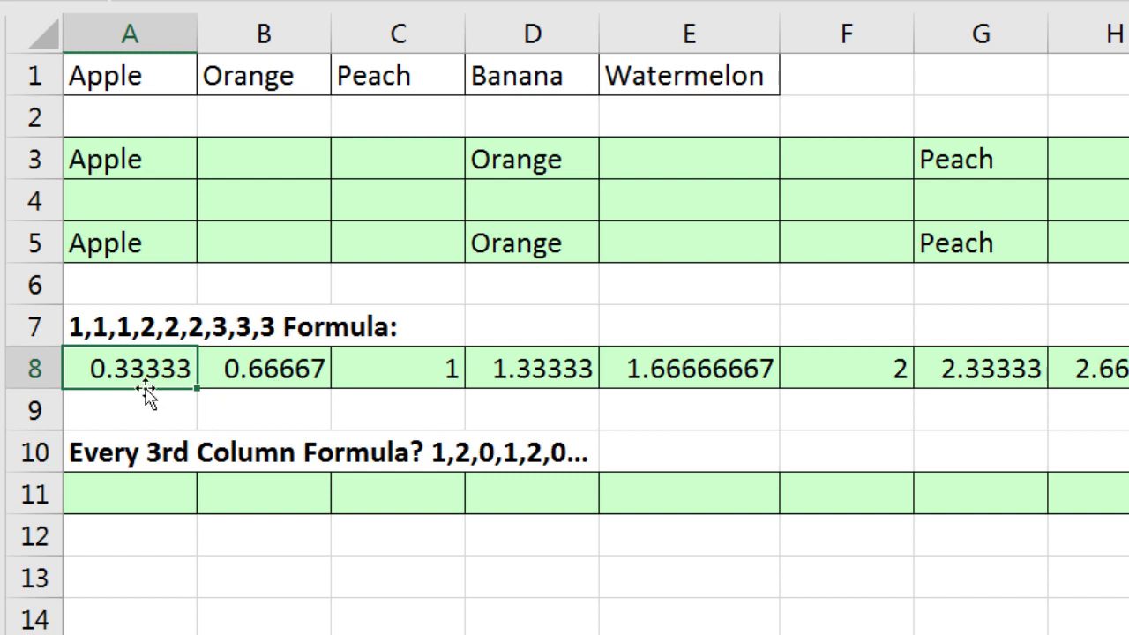
key(F2)
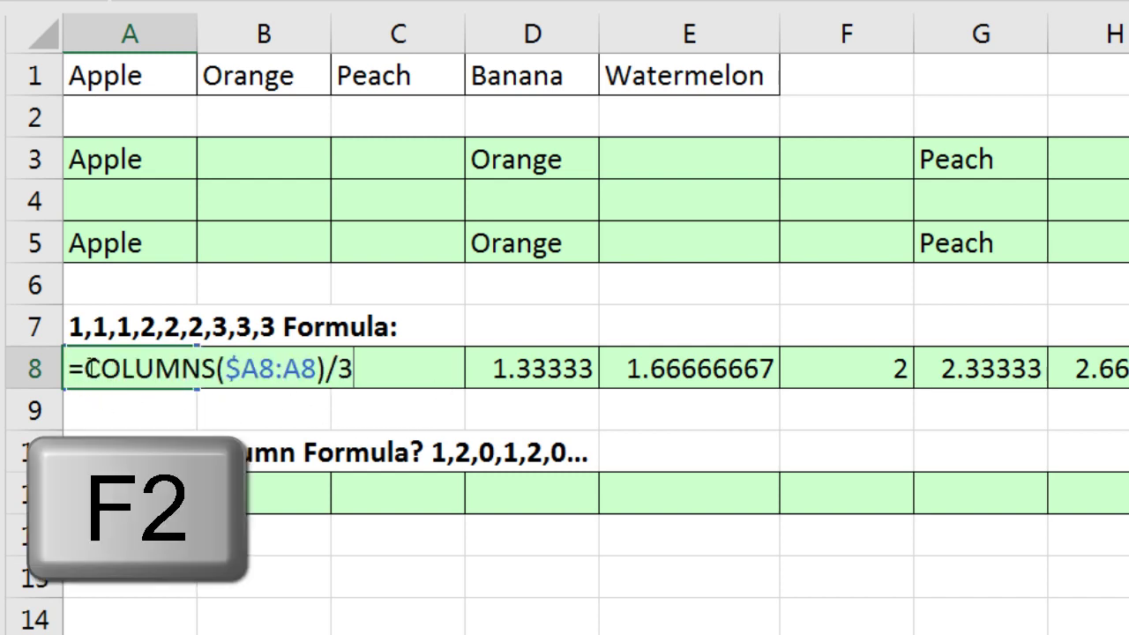
click(85, 368)
text(roundup)
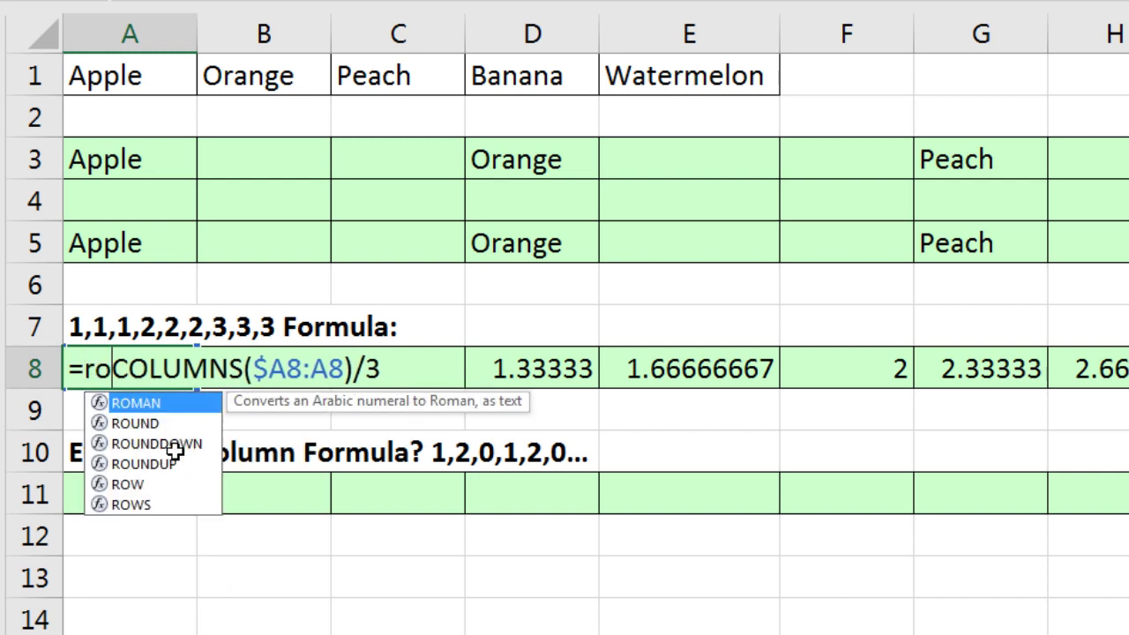
key(Tab)
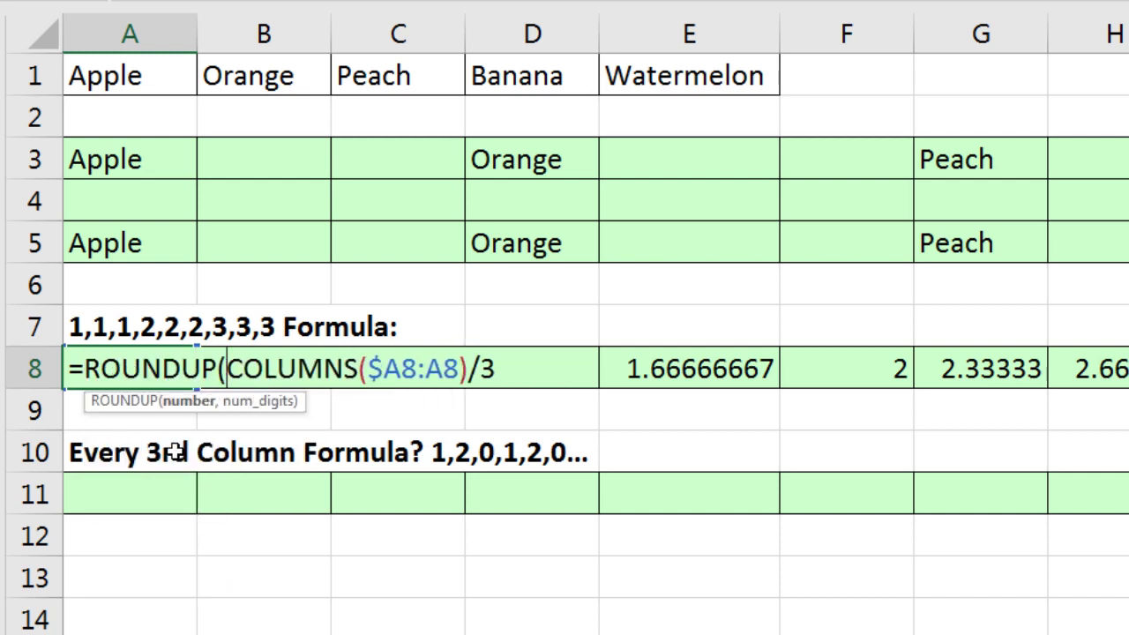
click(507, 371)
text(,)
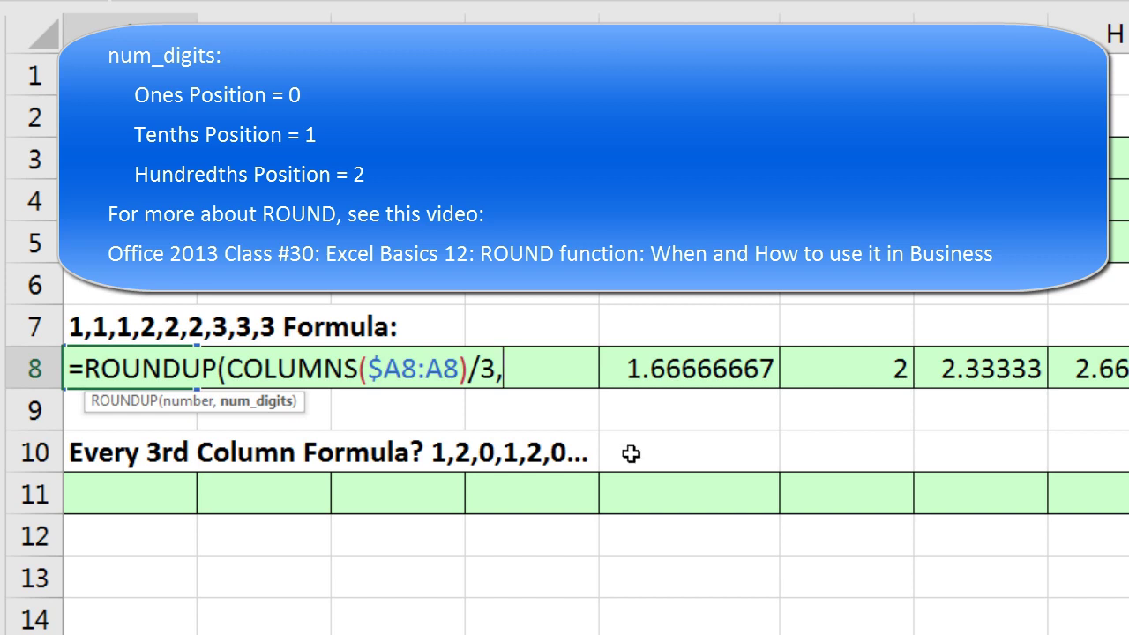
text(0)
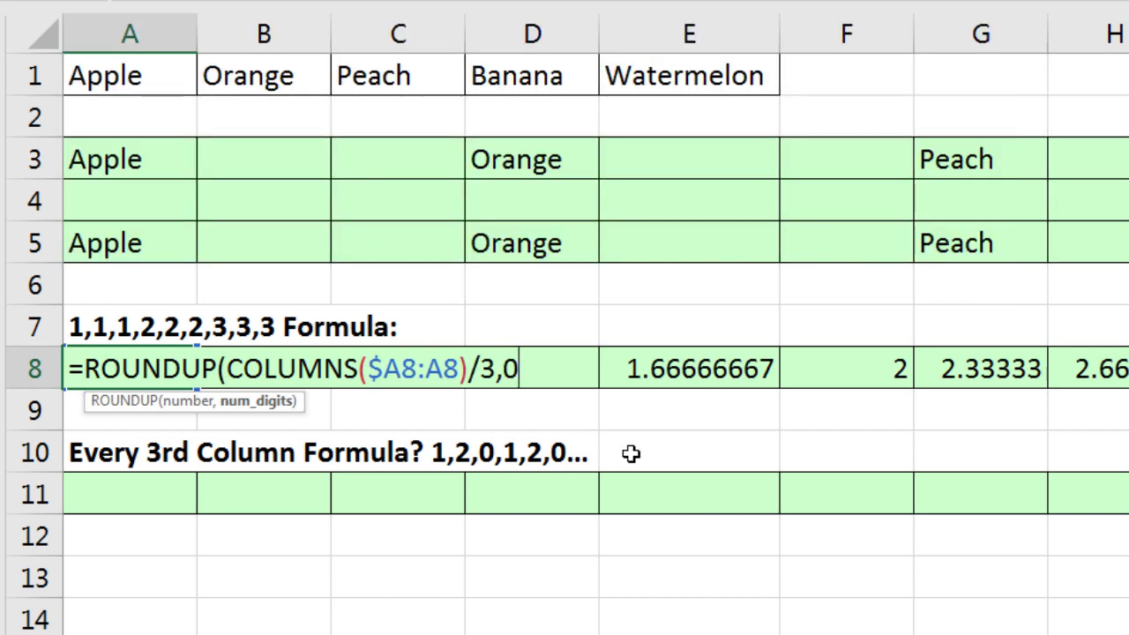
text())
key(ctrl+Return)
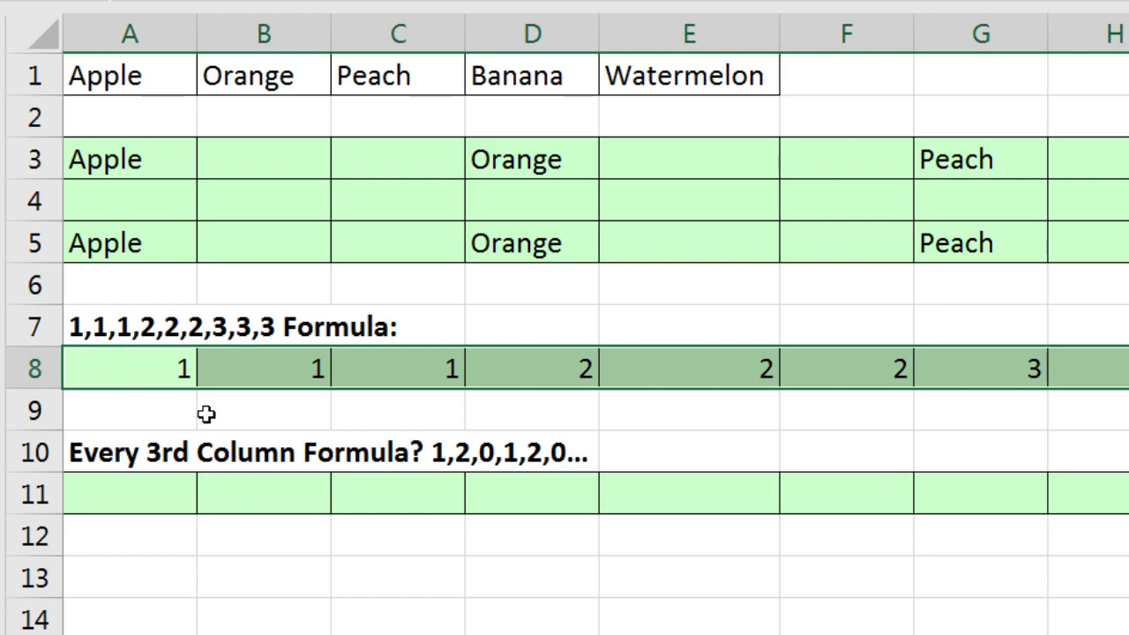
Label G1 "# of Columns" with the value 3 in H1, and widen column G to fit the label
click(987, 86)
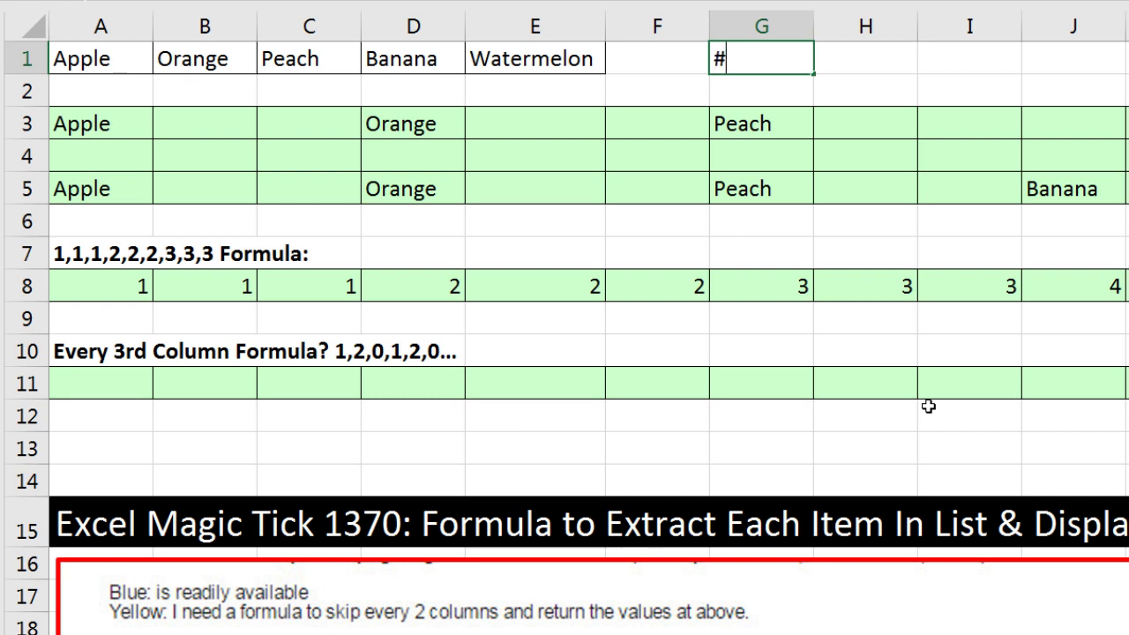
text(# of Columns)
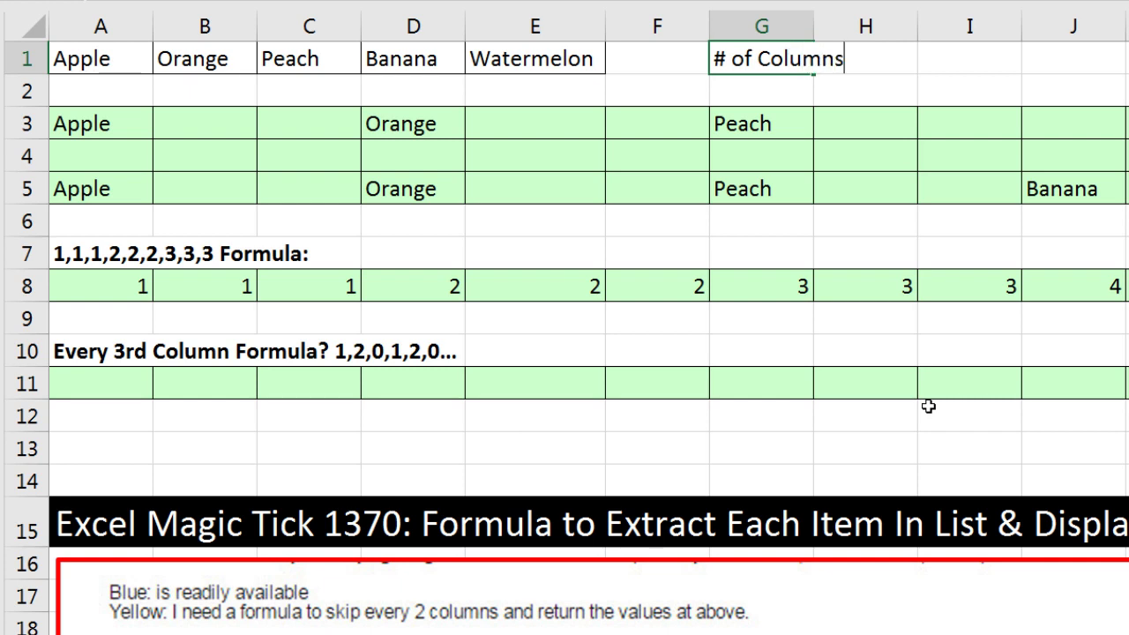
key(Tab)
text(3)
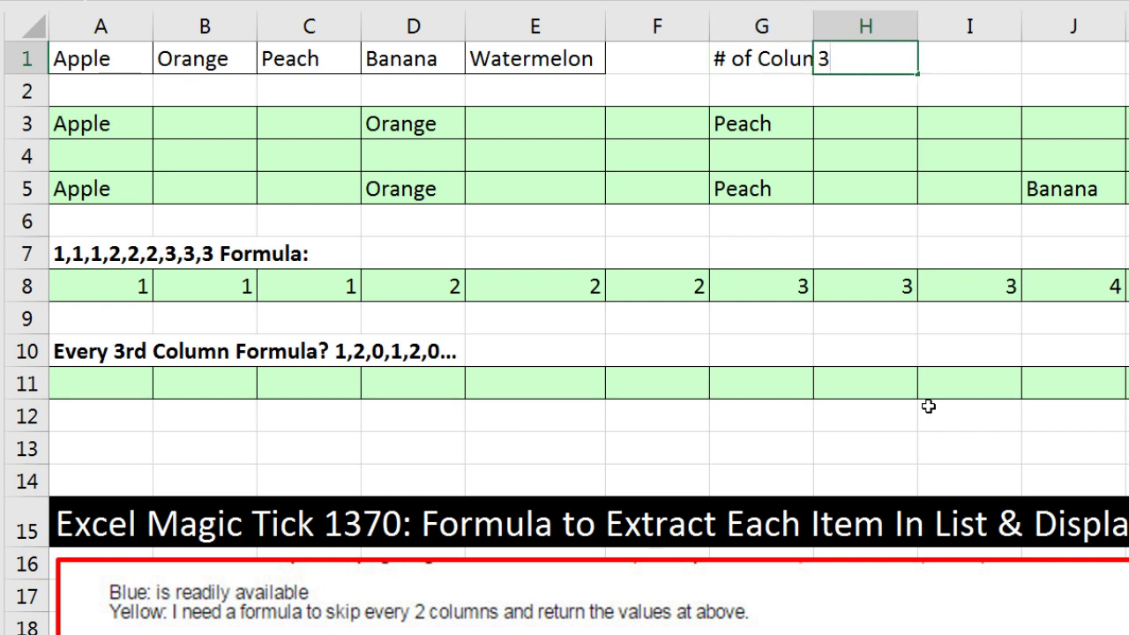
click(1035, 52)
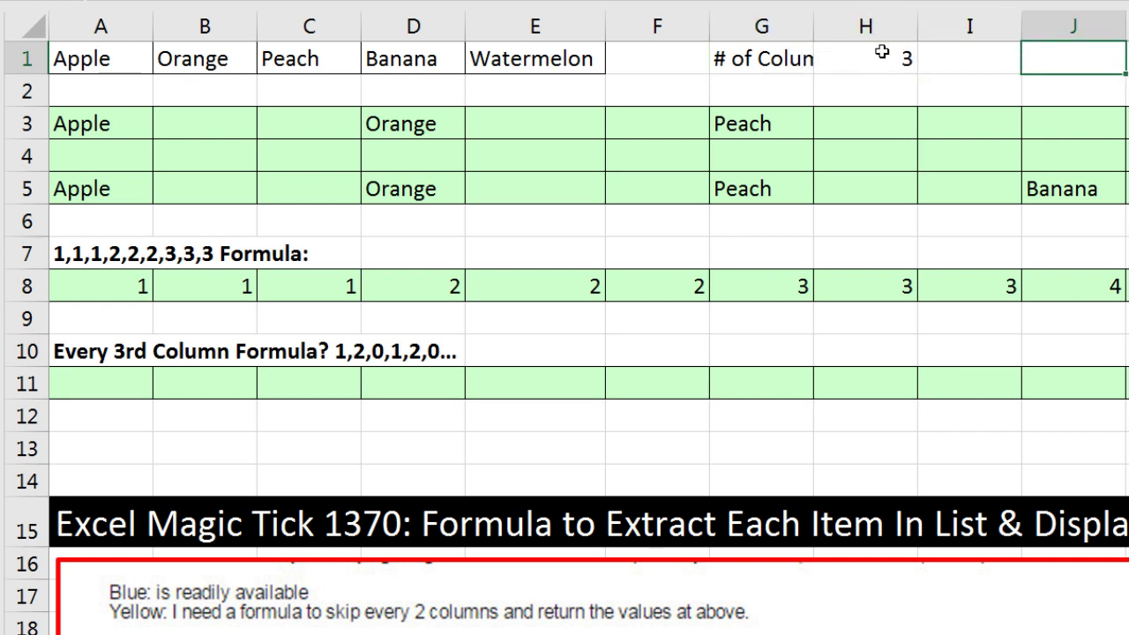
drag(813, 22, 852, 20)
click(918, 61)
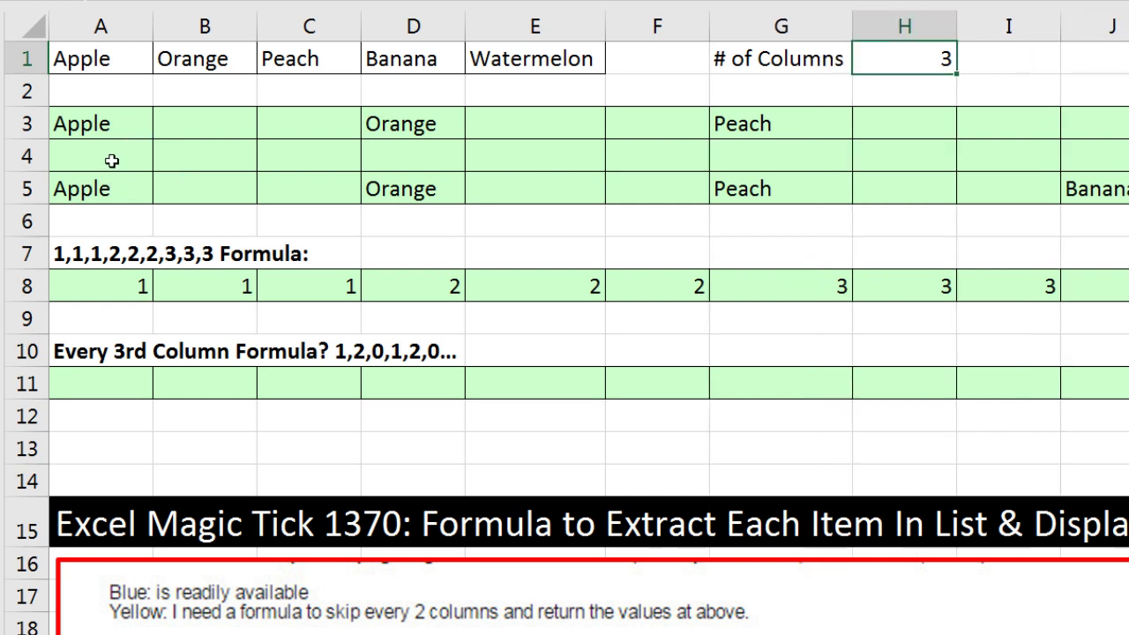
Replace the hard-coded 3 in the A8 formula with the absolute reference $H$1 and fill it across the green cells of row 8
double_click(92, 284)
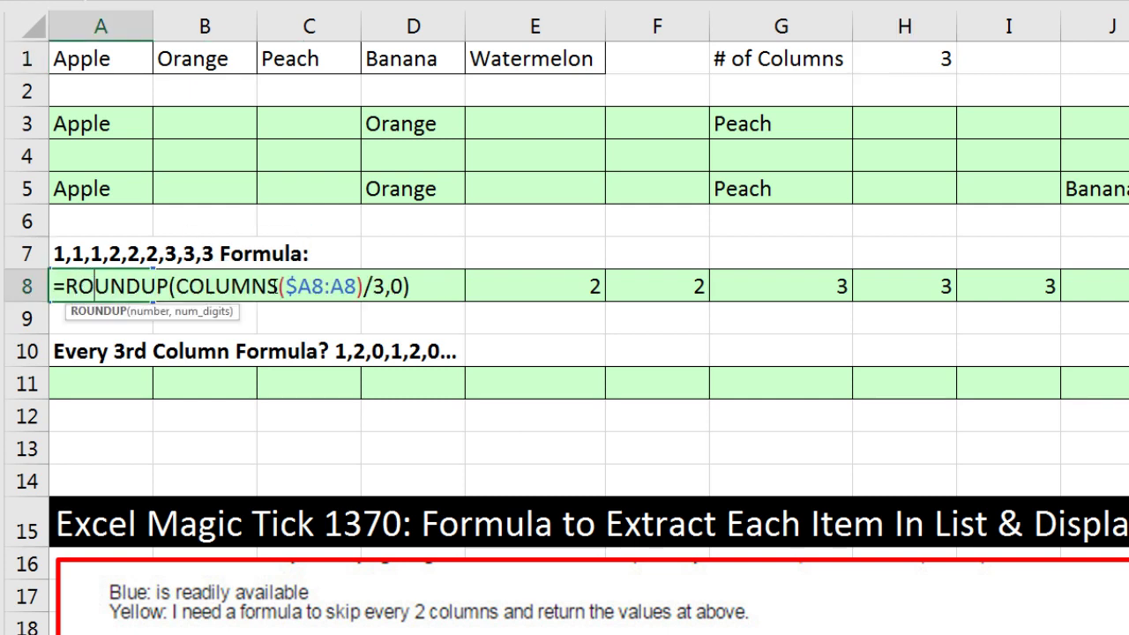
double_click(378, 287)
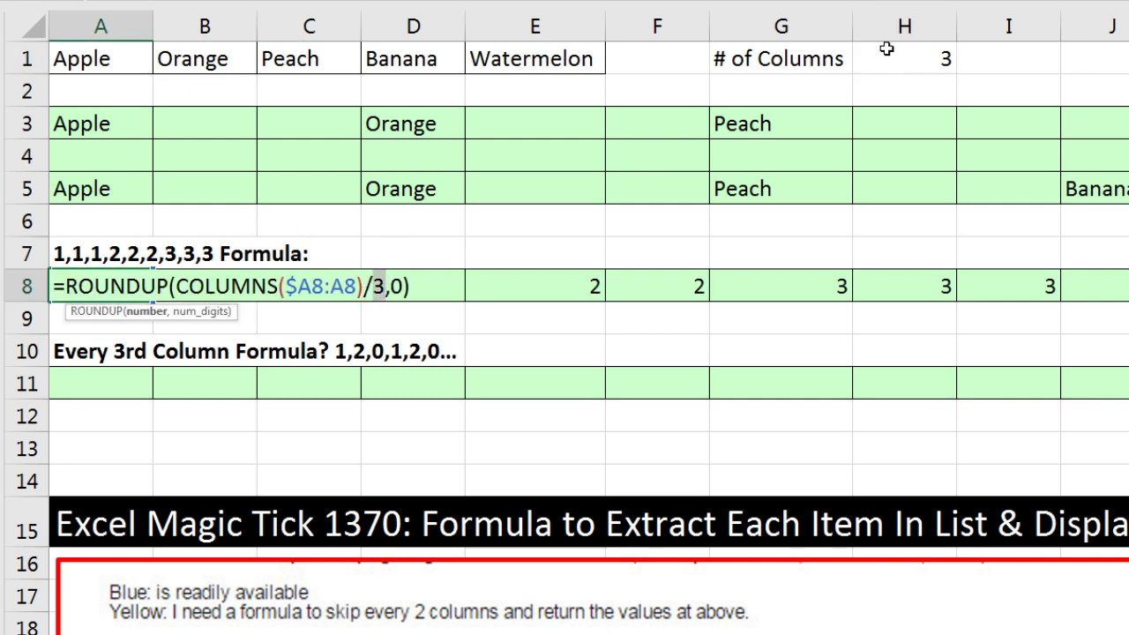
click(904, 58)
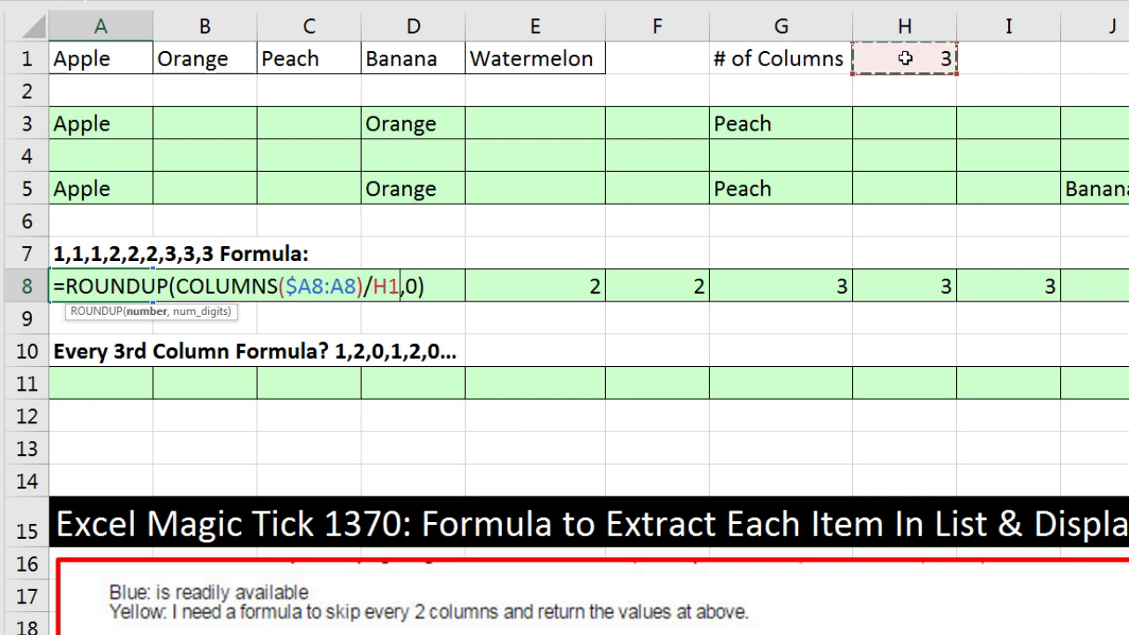
key(F4)
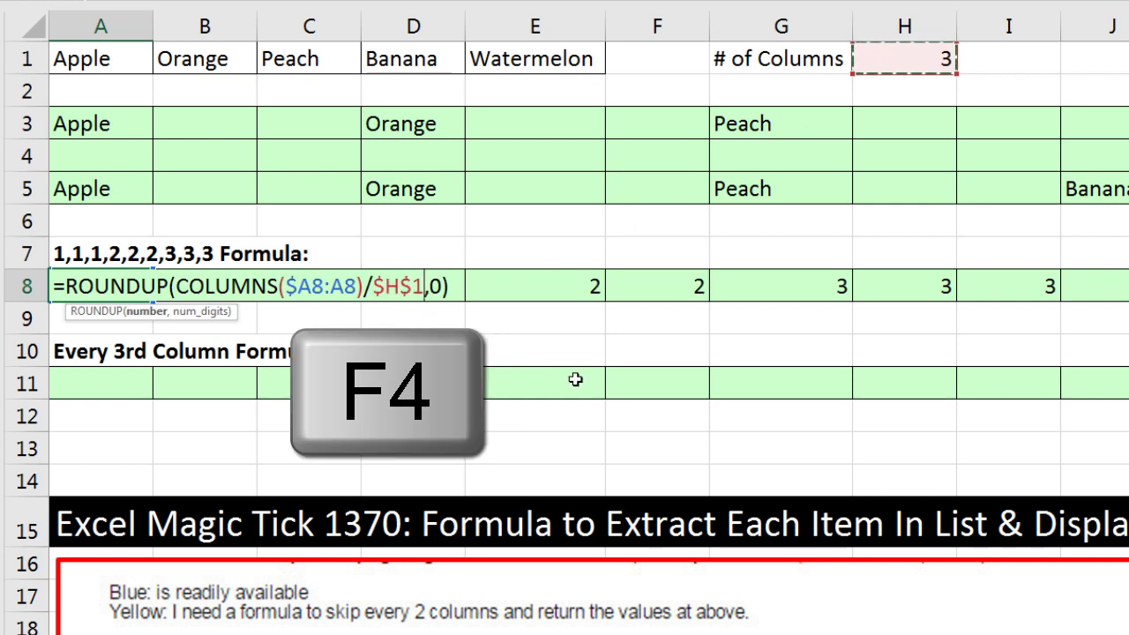
key(ctrl+Return)
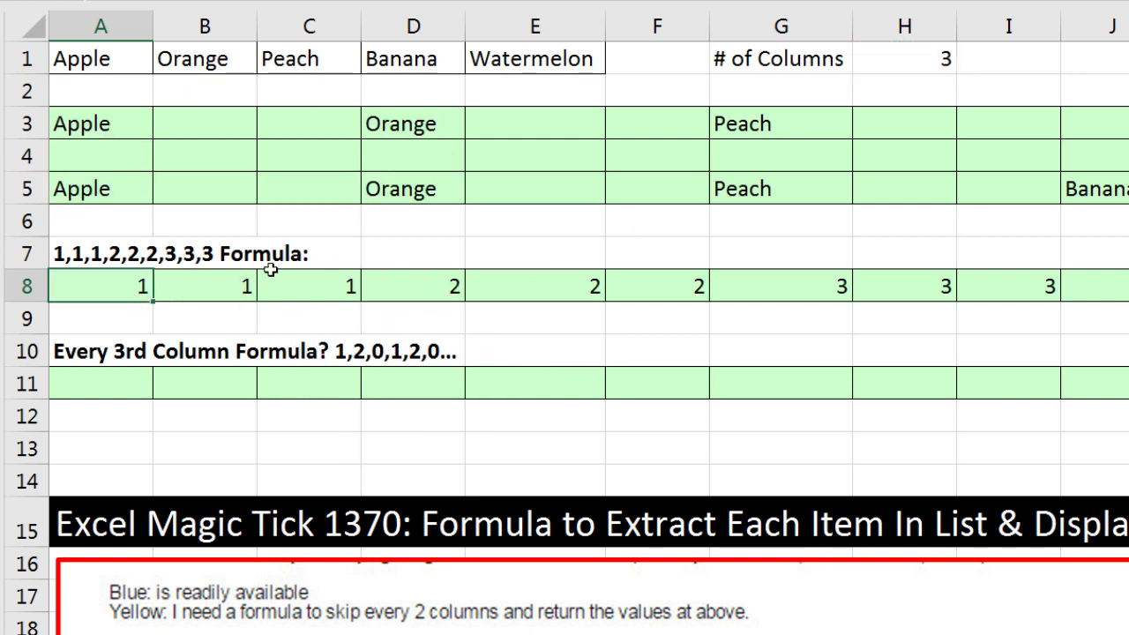
scroll(151, 302, right, 2)
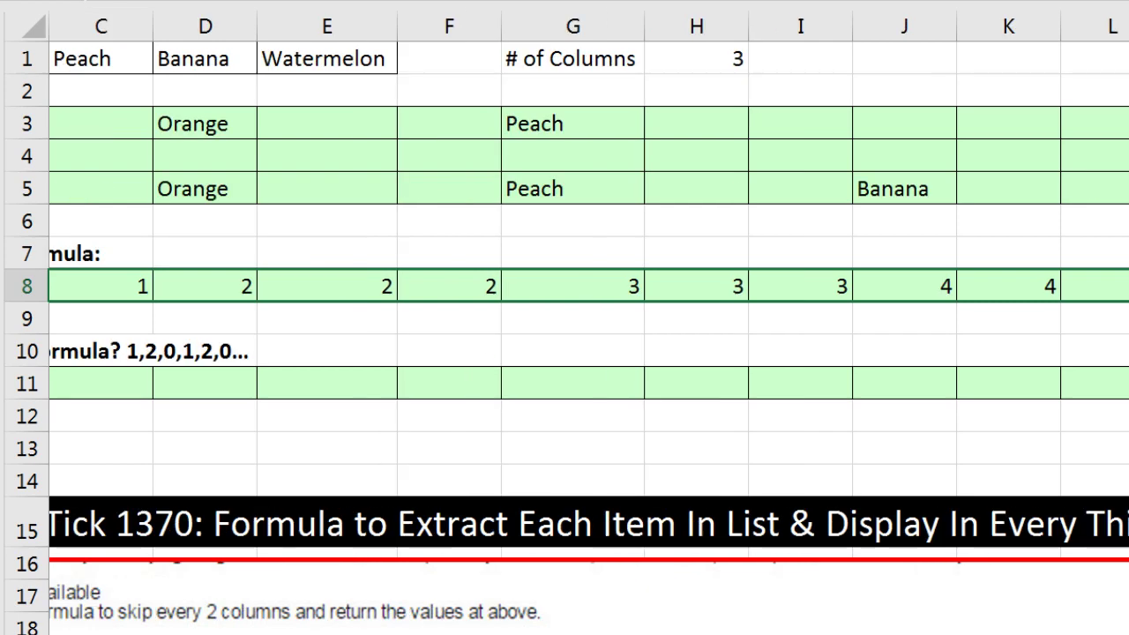
scroll(152, 301, left, 2)
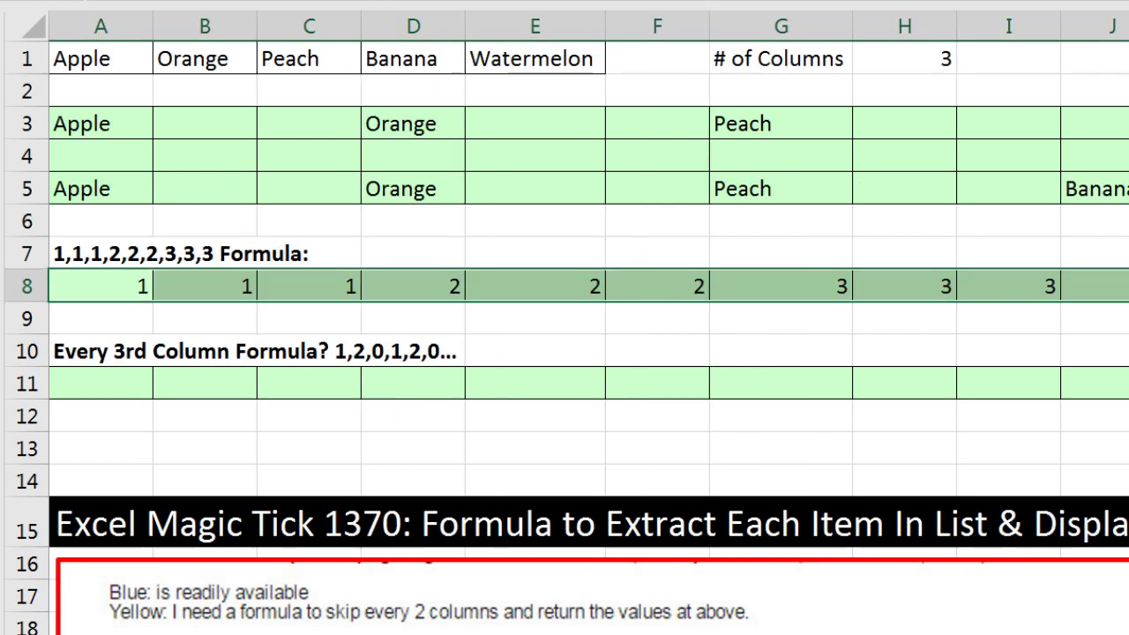
Test the row 8 pattern with 5 as the number of columns in H1, and undo that change
click(900, 60)
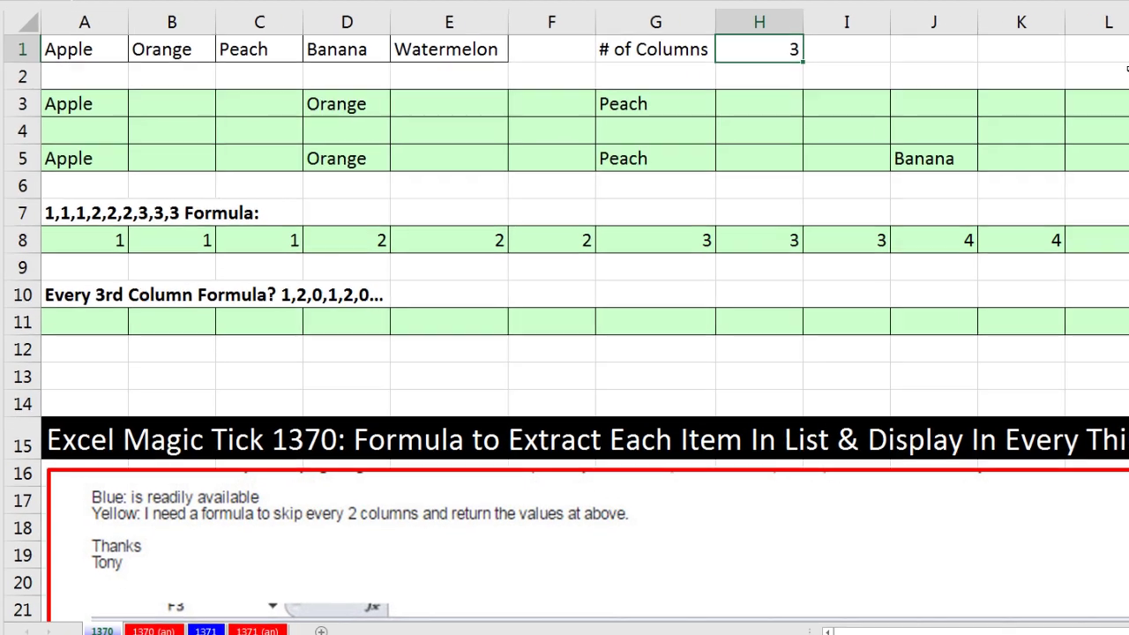
text(5)
key(ctrl+Return)
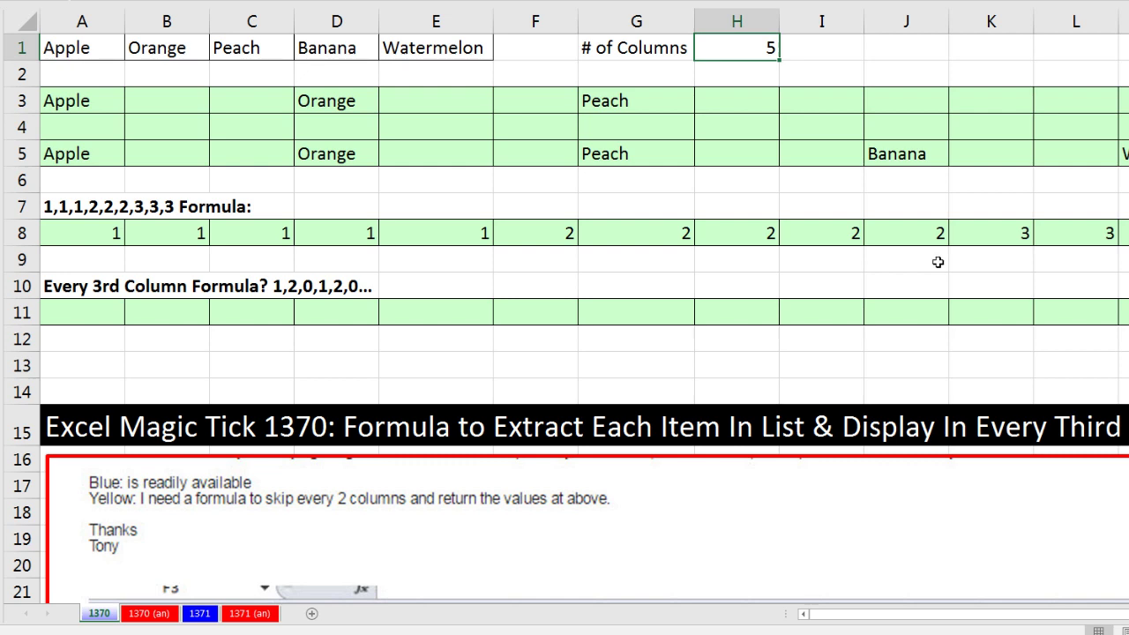
key(ctrl+z)
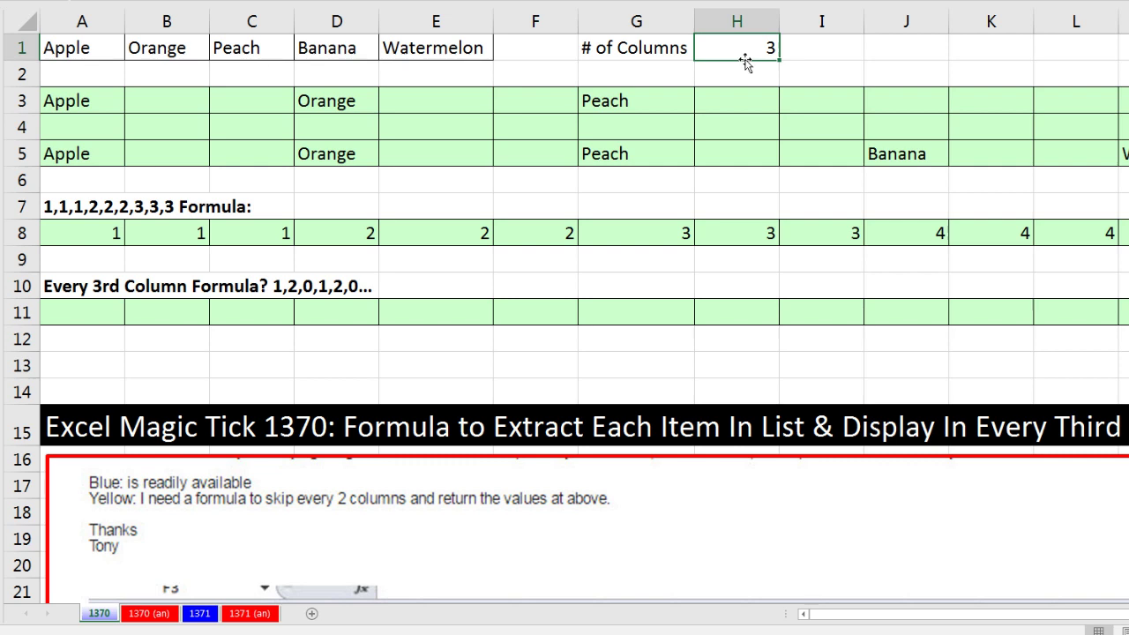
Format the G1 label as white text on red, and copy the A8 formula into A4 and across the green cells of row 4
click(675, 48)
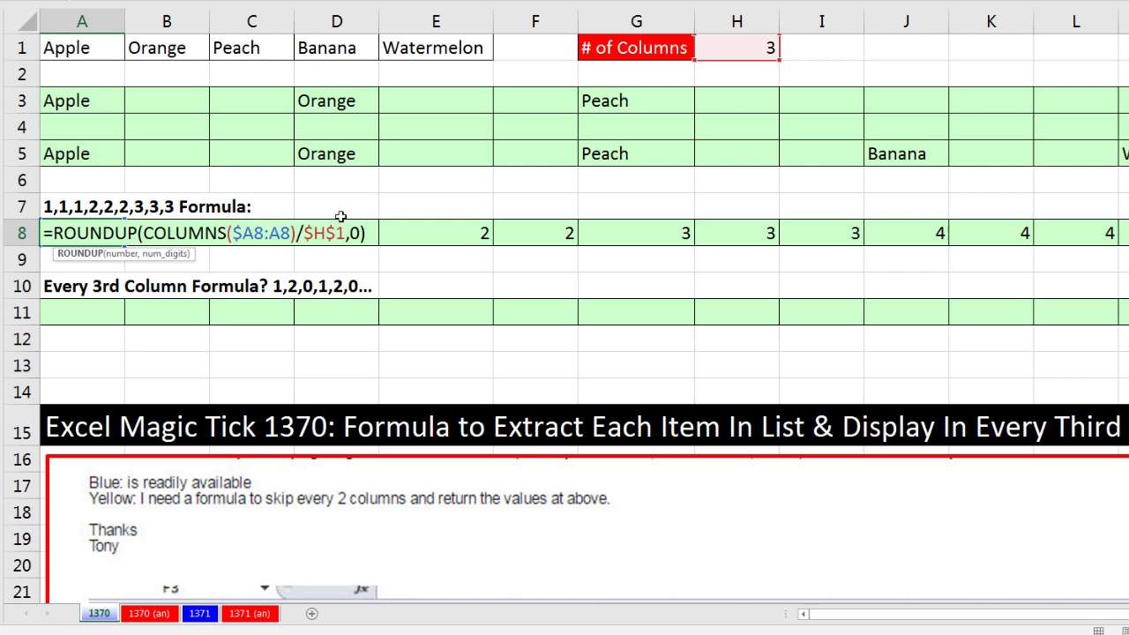
key(ctrl+Return)
key(ctrl+c)
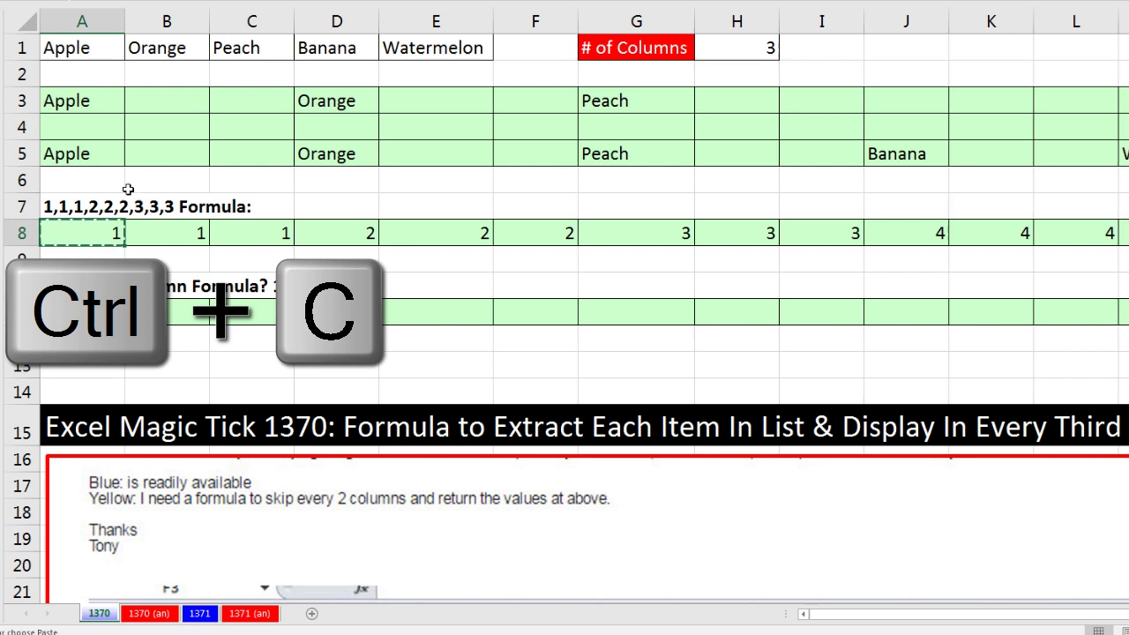
click(93, 129)
key(ctrl+v)
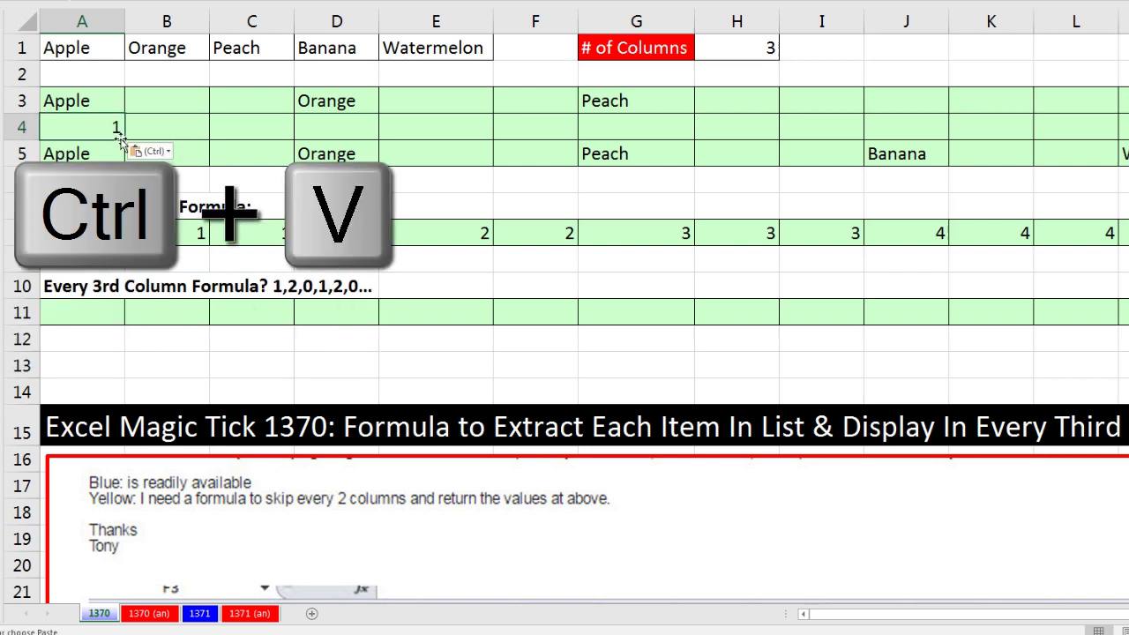
drag(126, 140, 1125, 135)
drag(1000, 613, 970, 613)
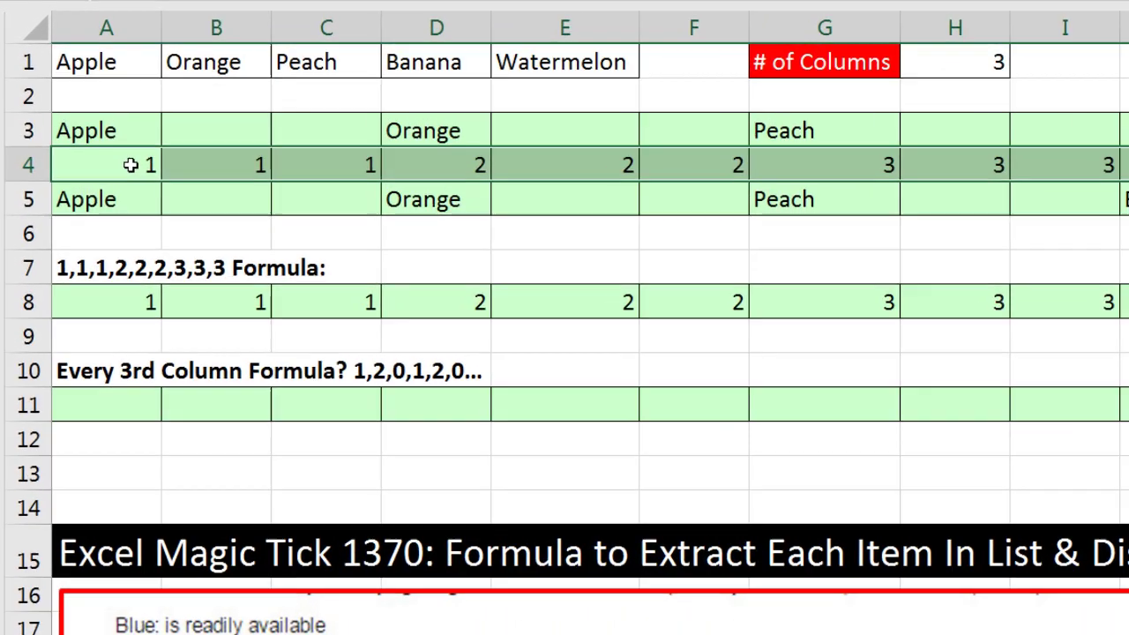
Wrap the A4 formula in INDEX over the row 1 list, giving =INDEX($A$1:$E$1,ROUNDUP(COLUMNS($A4:A4)/$H$1,0))
click(119, 138)
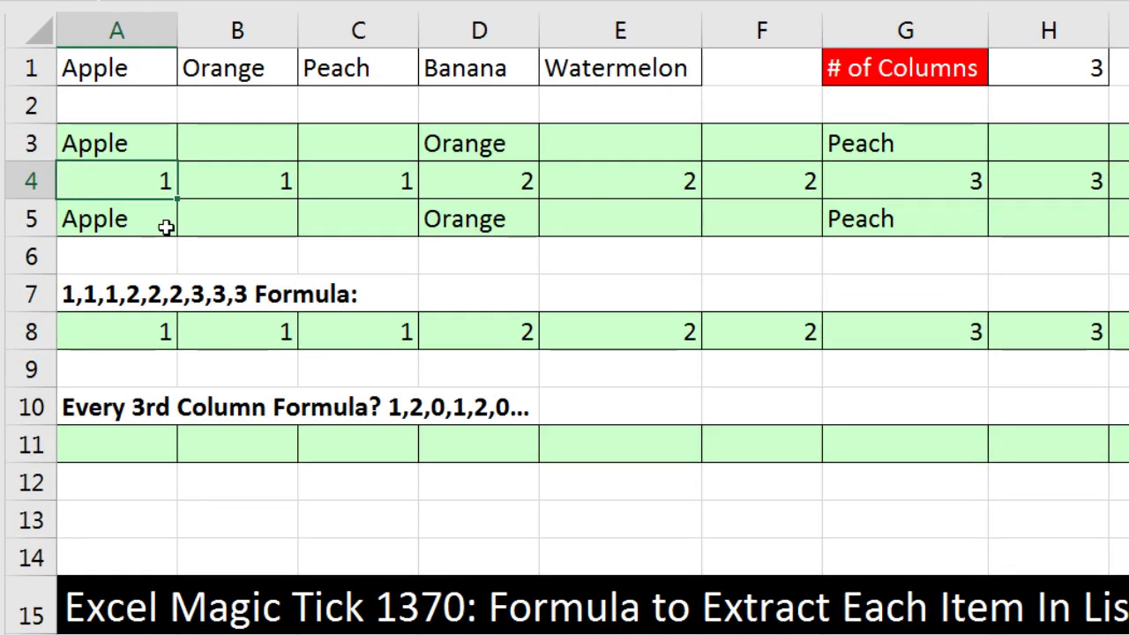
key(F2)
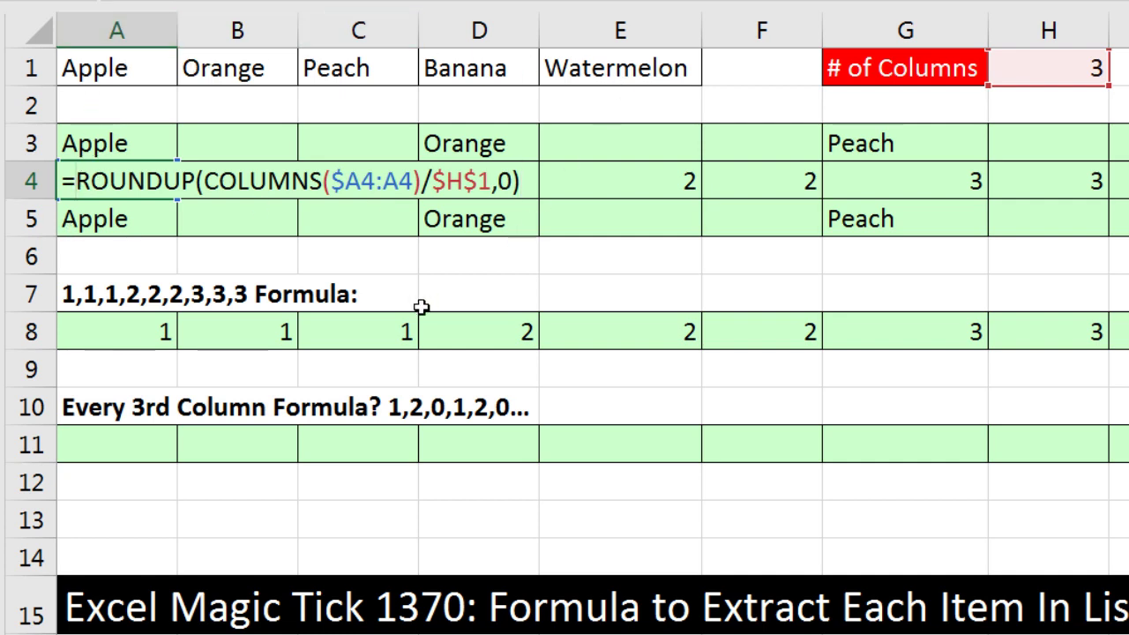
text(in)
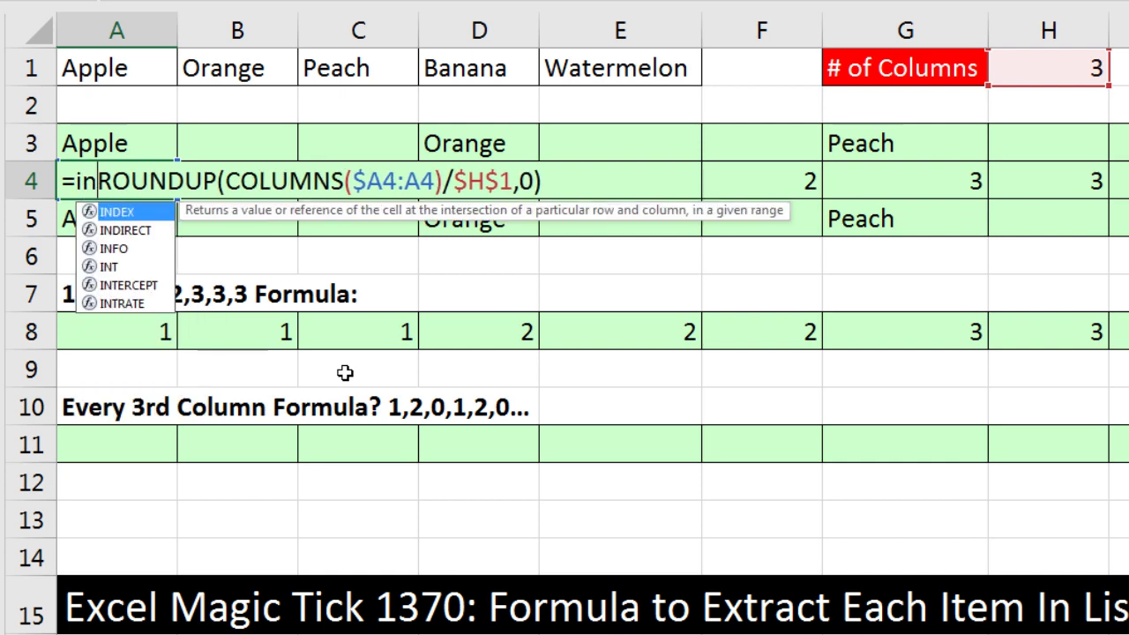
key(Tab)
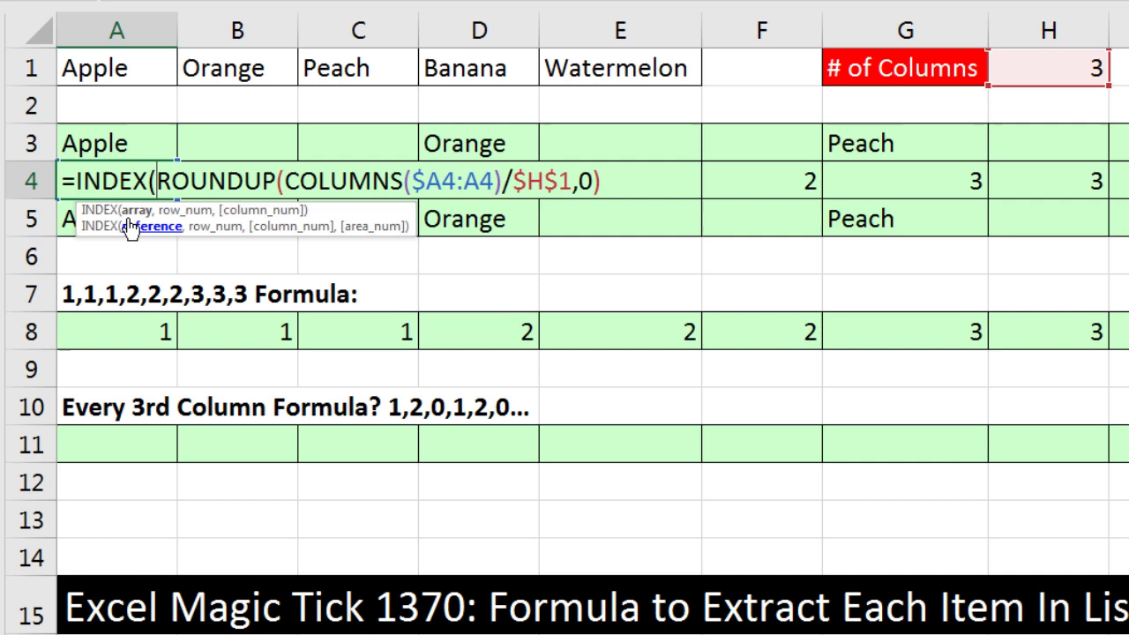
drag(93, 68, 575, 68)
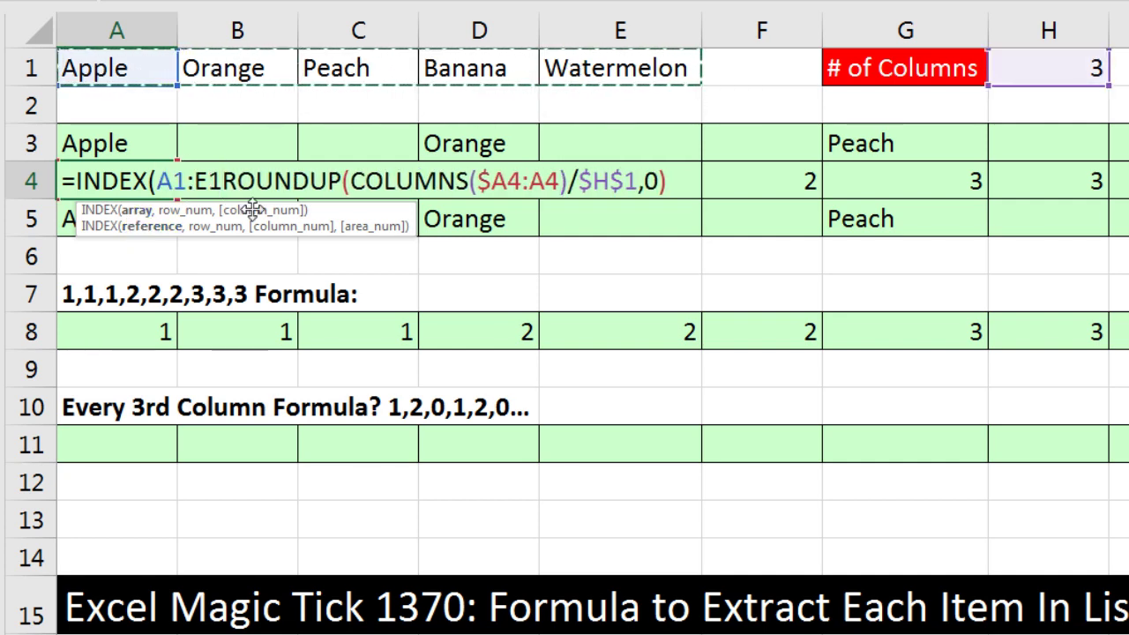
key(F4)
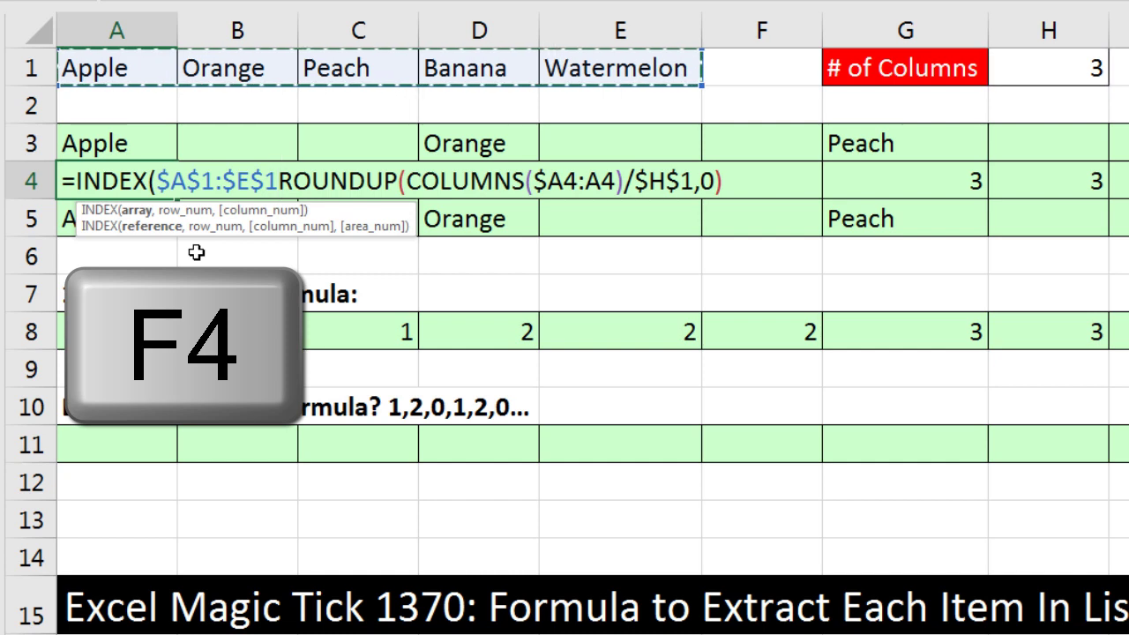
text(,)
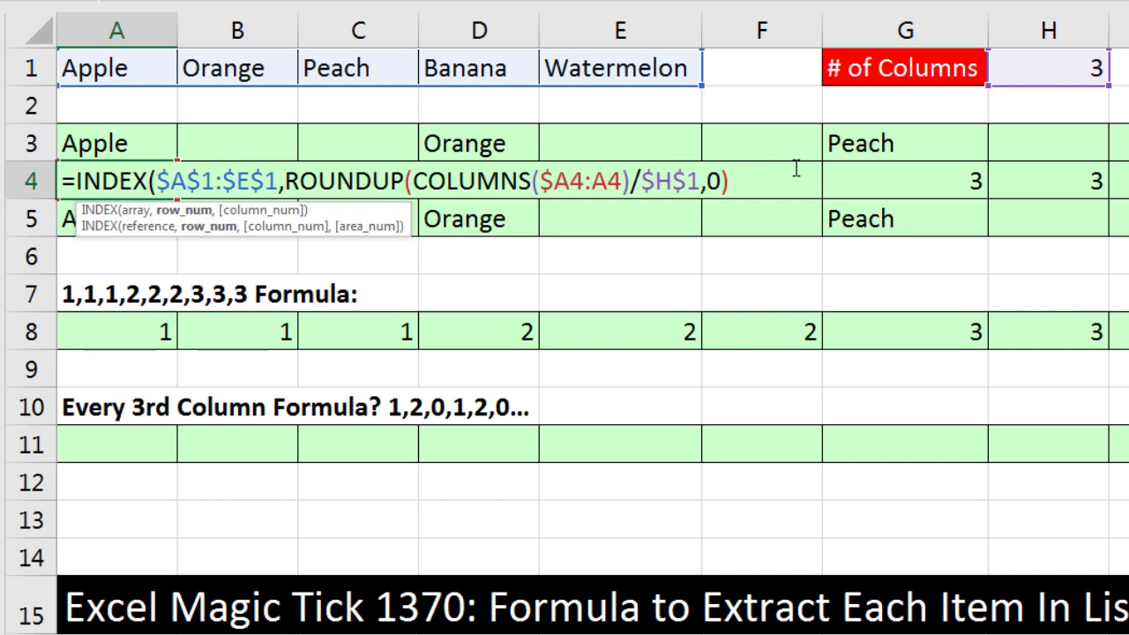
text())
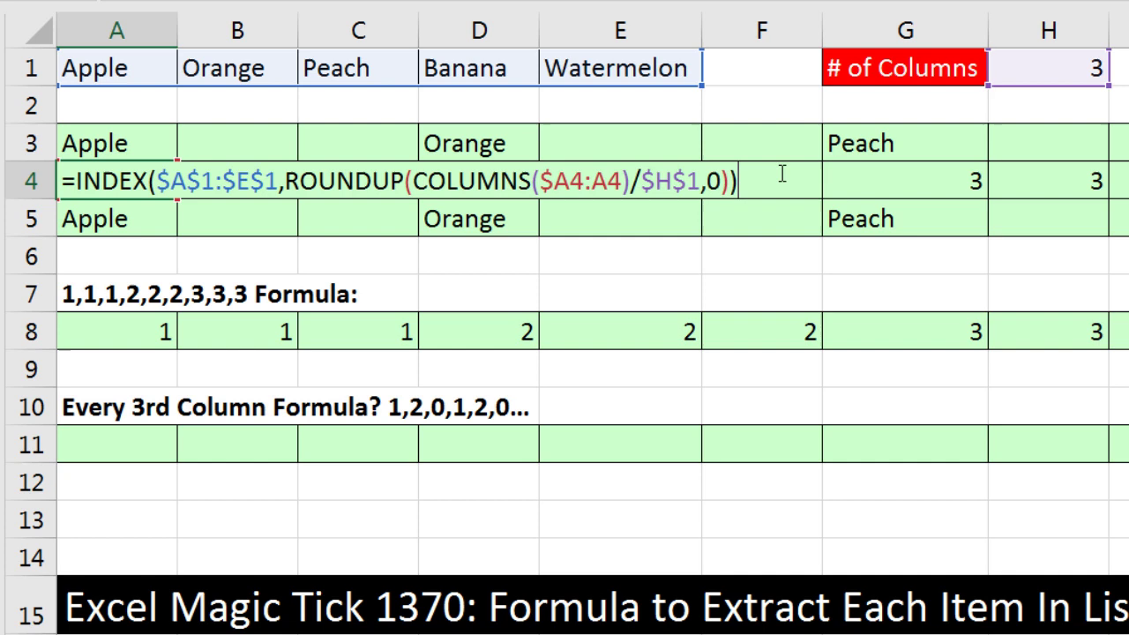
key(ctrl+Return)
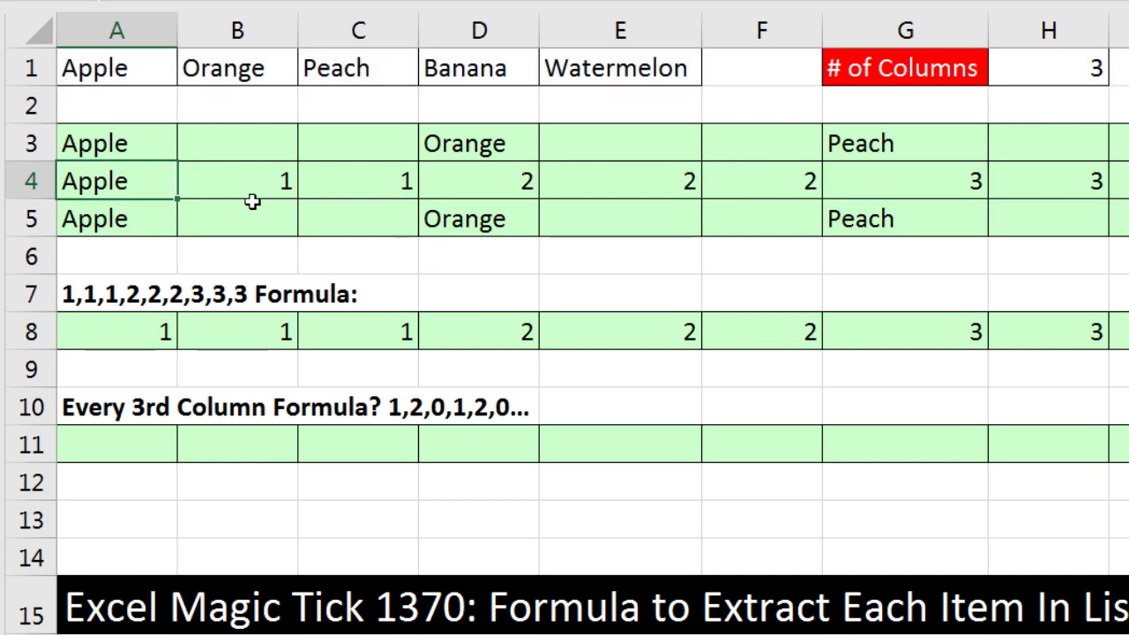
Fill the A4 INDEX formula across the green cells of row 4 and check the items in A4 through C4
drag(177, 199, 1125, 186)
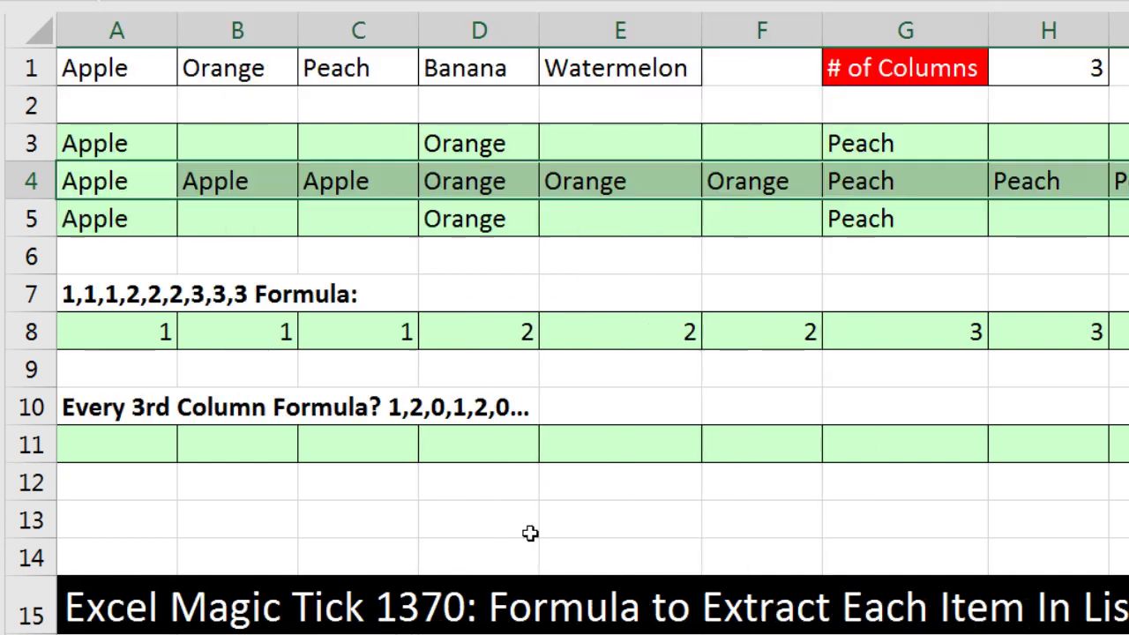
click(131, 182)
click(226, 185)
click(325, 177)
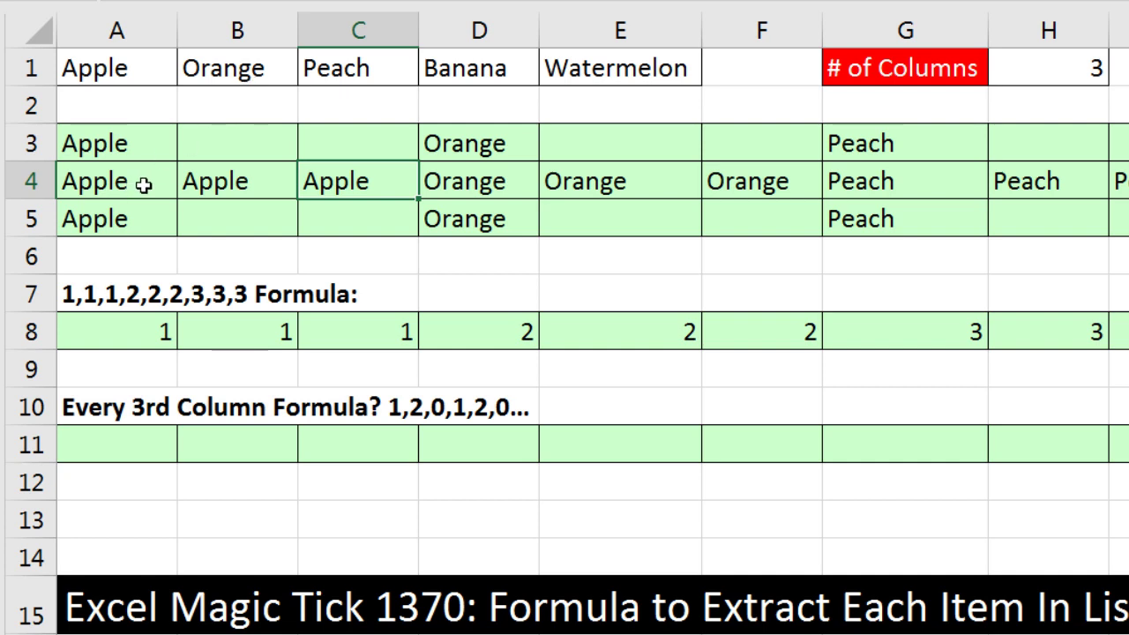
click(208, 182)
click(339, 180)
Enter =COLUMNS($A11:A11) in A11 and fill it across the green cells of row 11
click(168, 444)
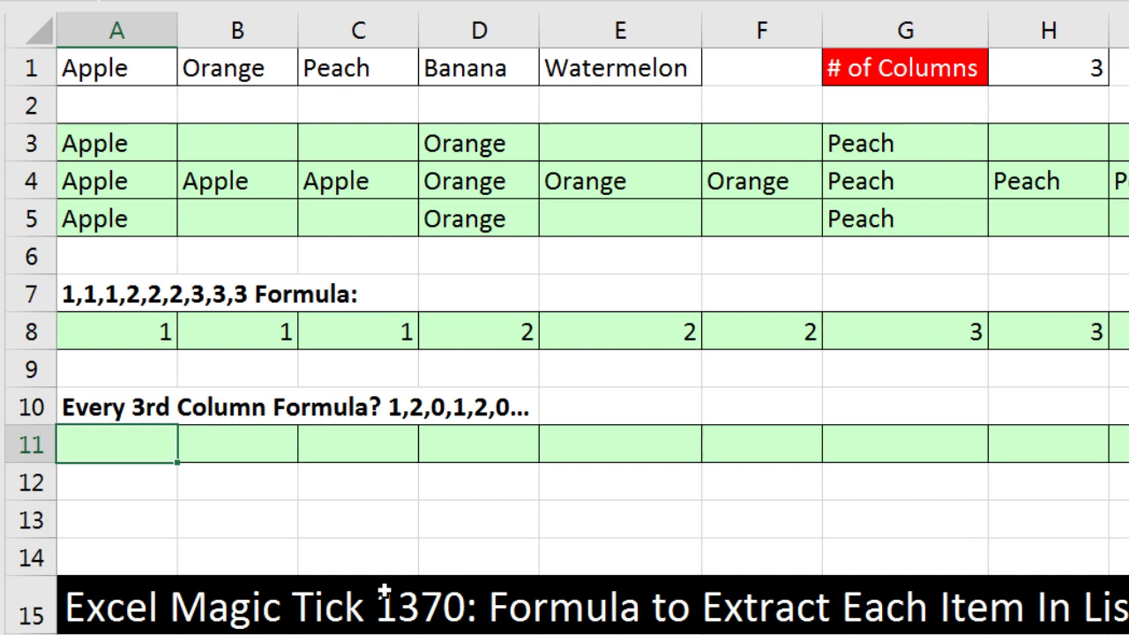
text(=coul)
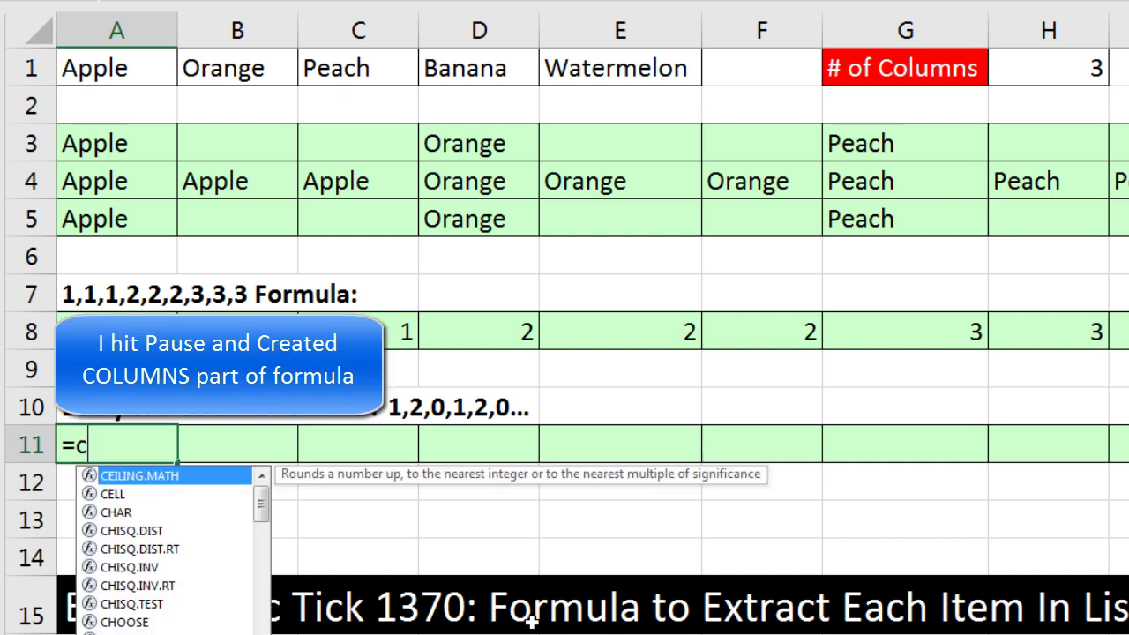
text(m)
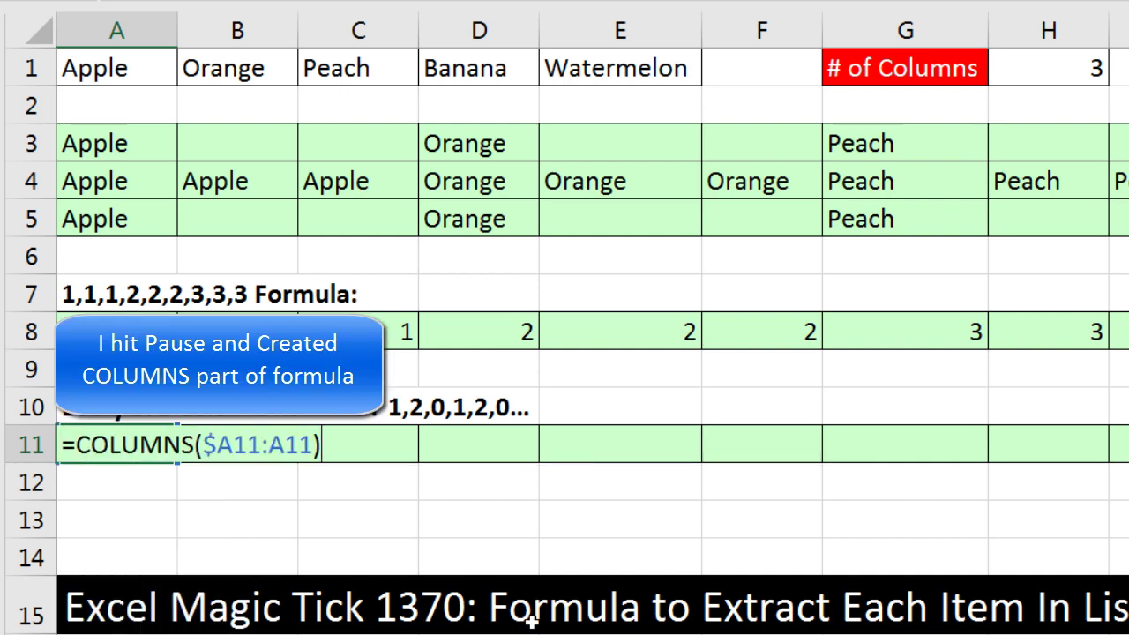
key(ctrl+Return)
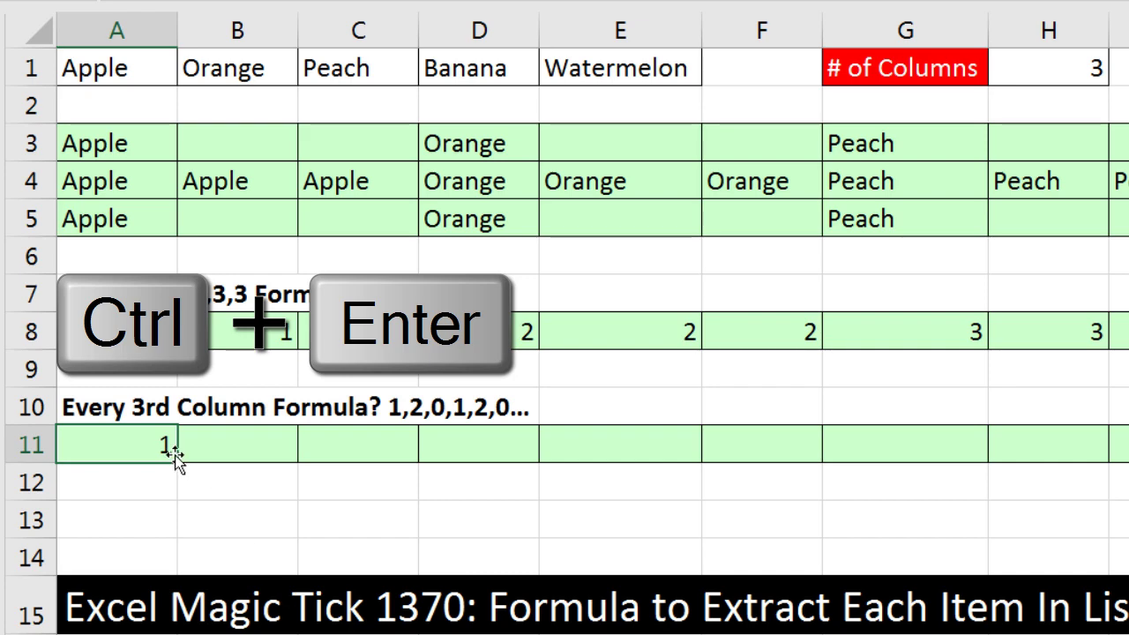
drag(175, 455, 1120, 454)
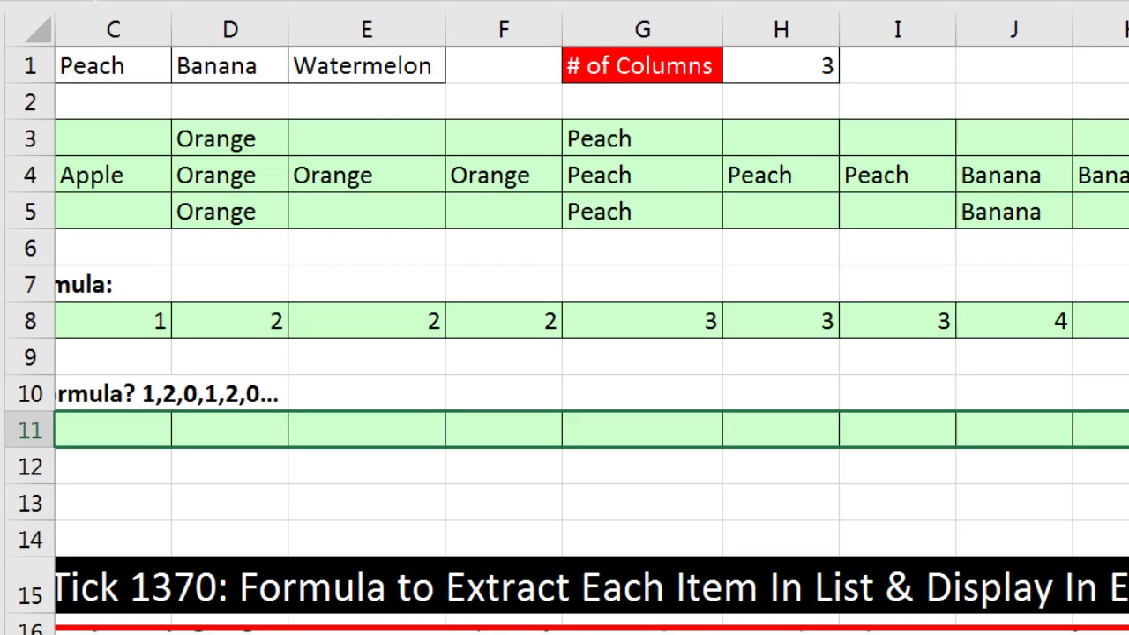
key(Home)
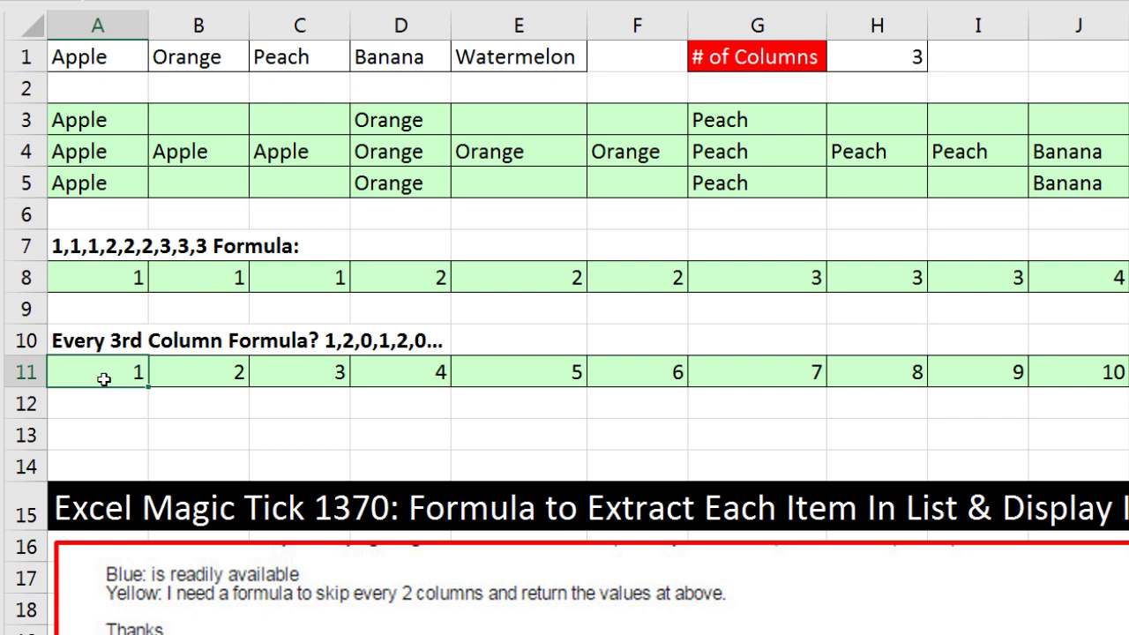
Wrap the A11 formula in MOD with the number of columns as an absolute divisor, giving =MOD(COLUMNS($A11:A11),$H$1)
double_click(103, 378)
click(64, 372)
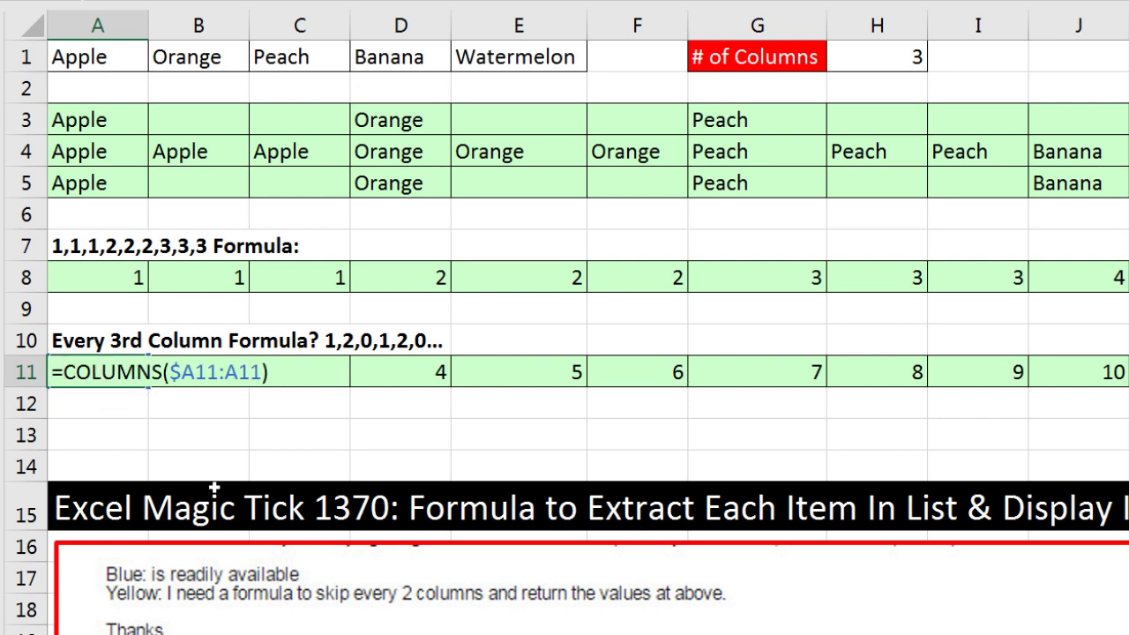
text(mod)
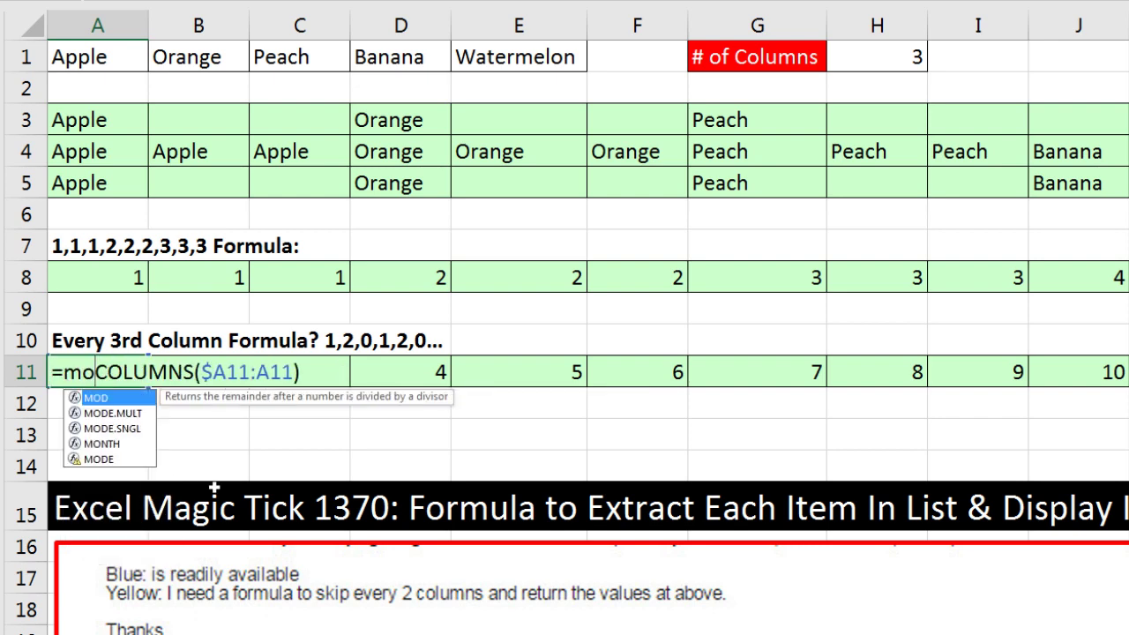
key(Tab)
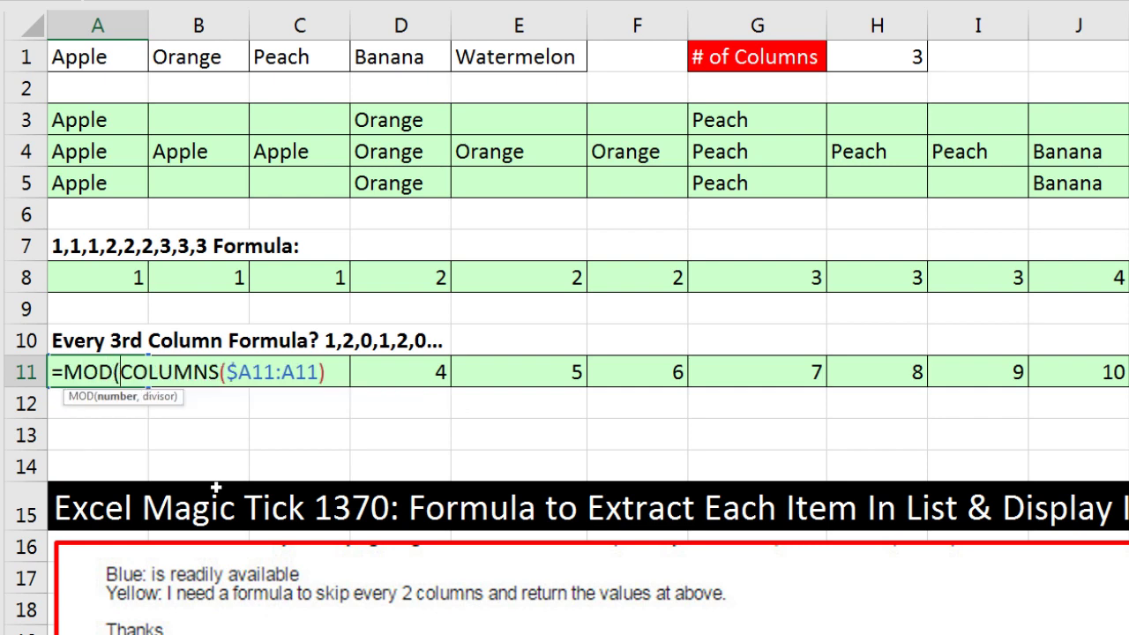
click(334, 380)
text(,)
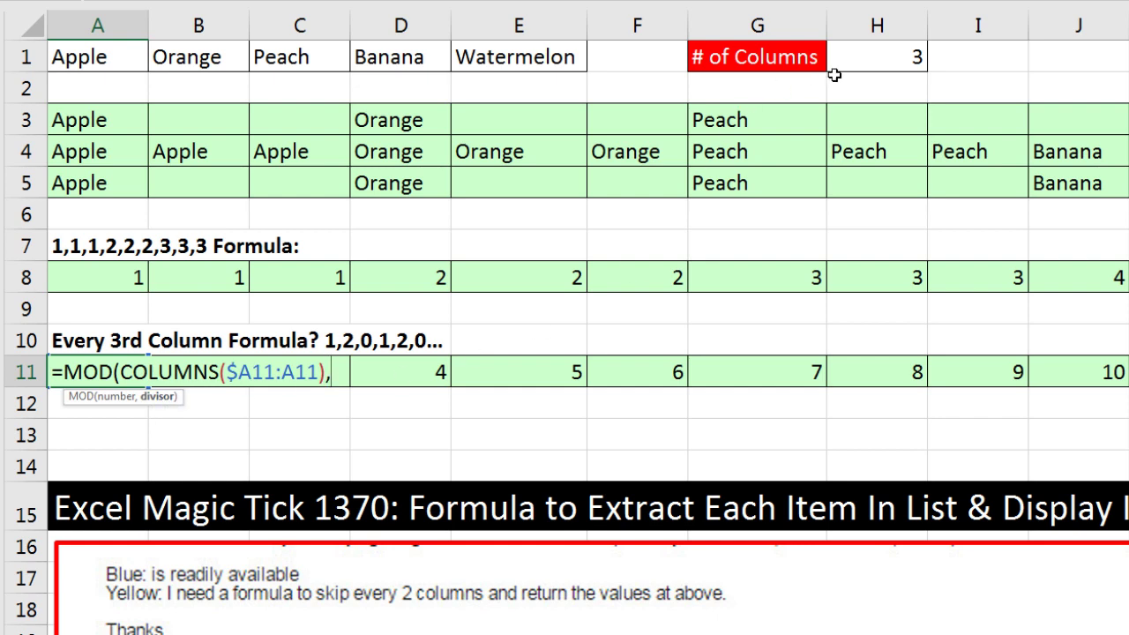
click(879, 59)
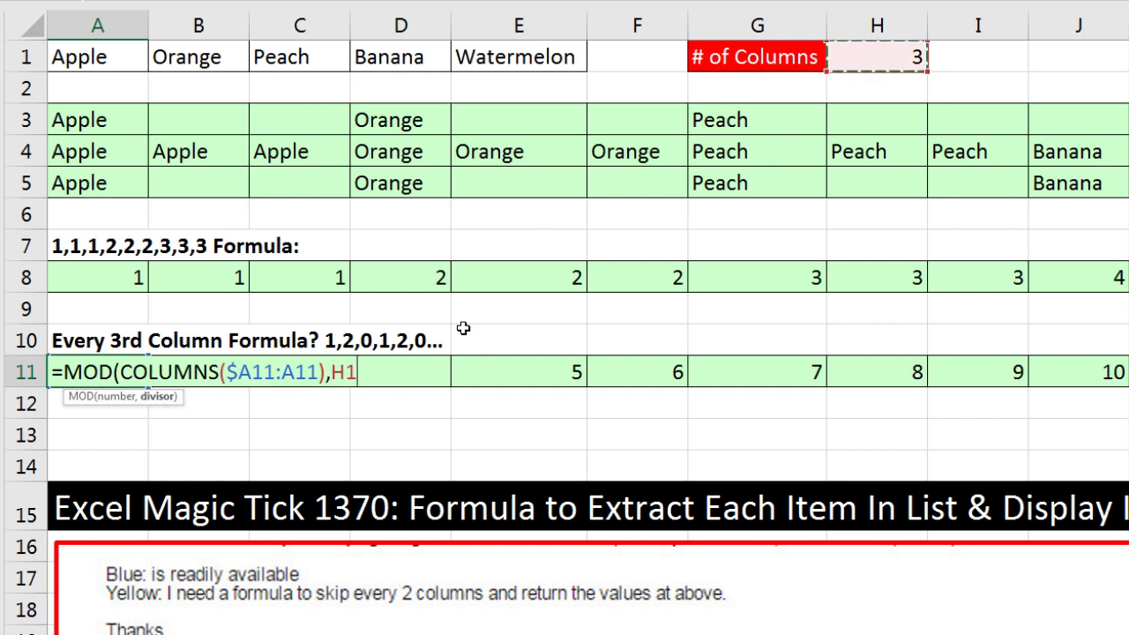
key(F4)
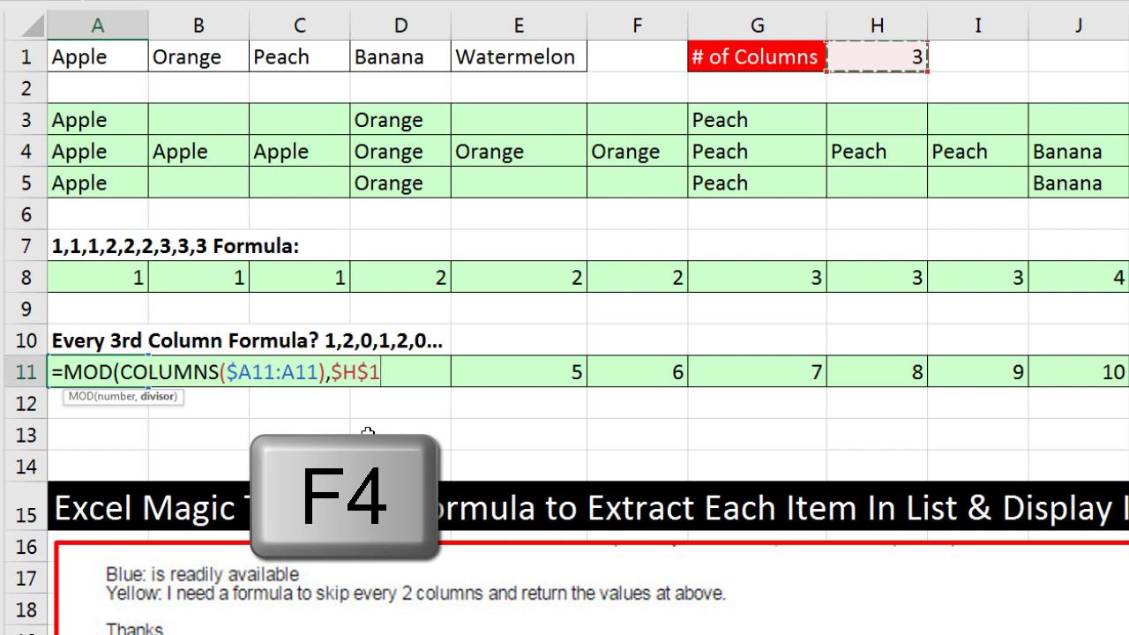
text())
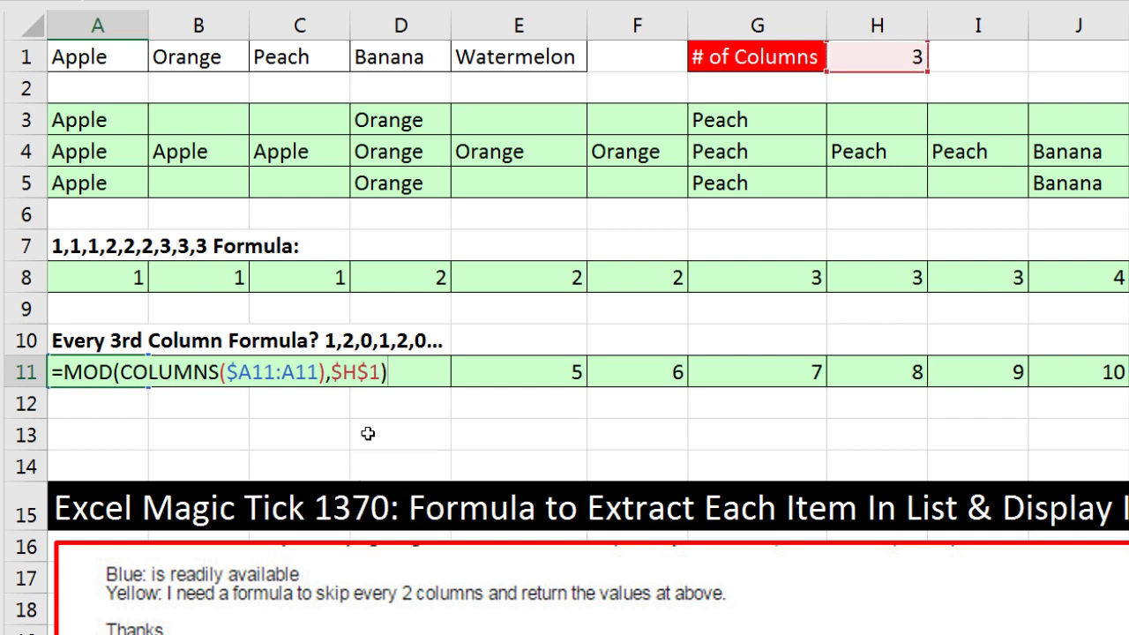
key(ctrl+Return)
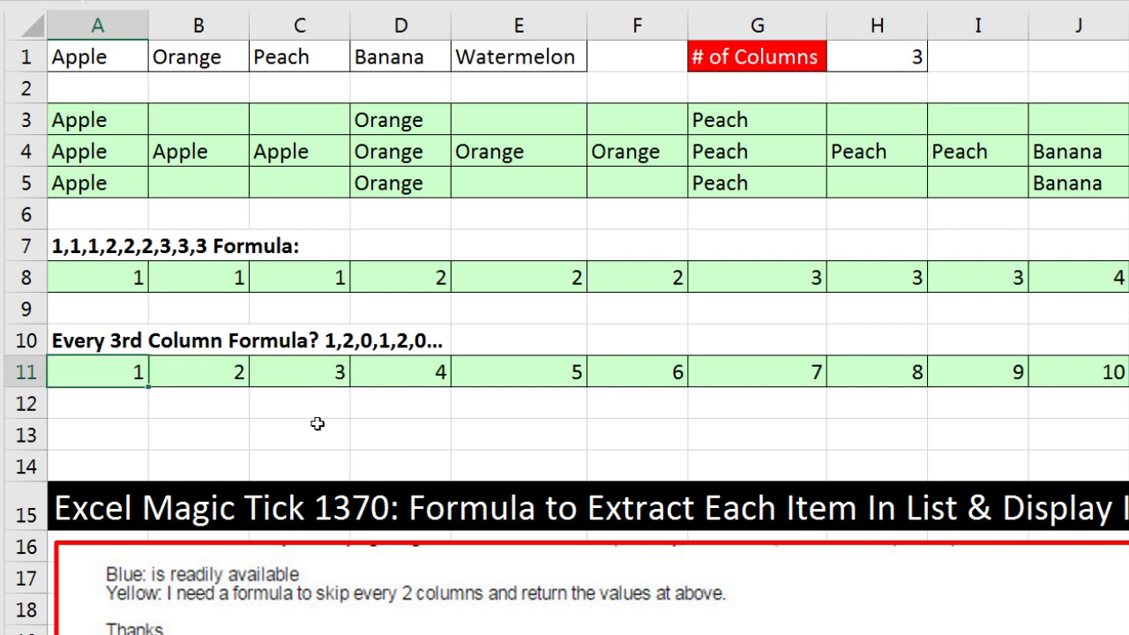
Fill the MOD formula across the green cells of row 11 and check every third cell: A11, D11 and G11
drag(149, 385, 1127, 386)
scroll(119, 361, left, 2)
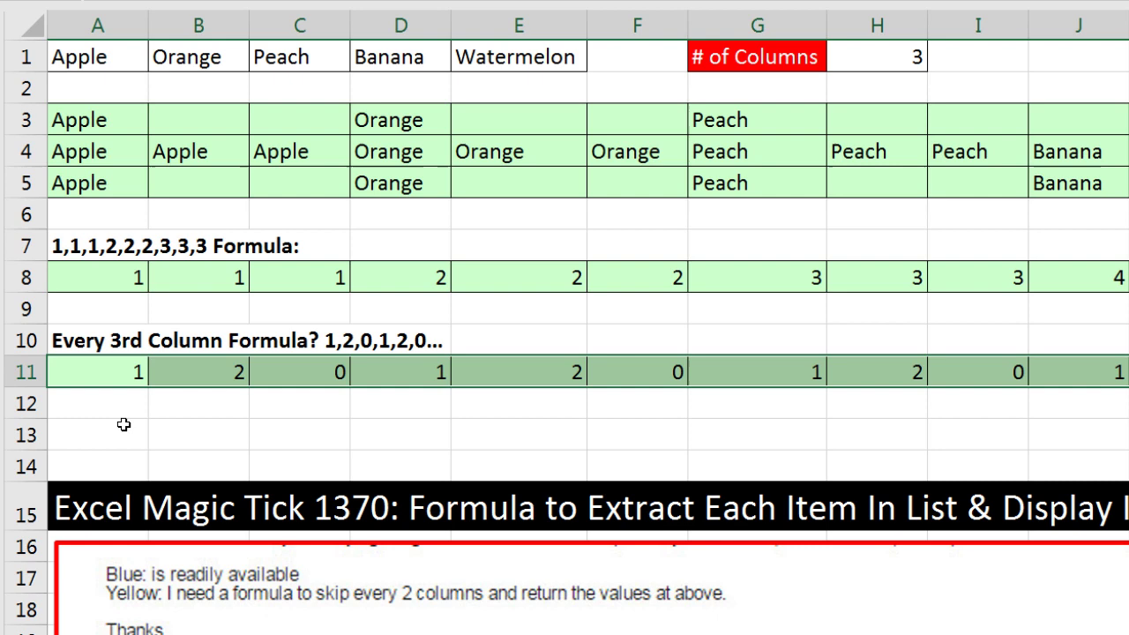
click(108, 369)
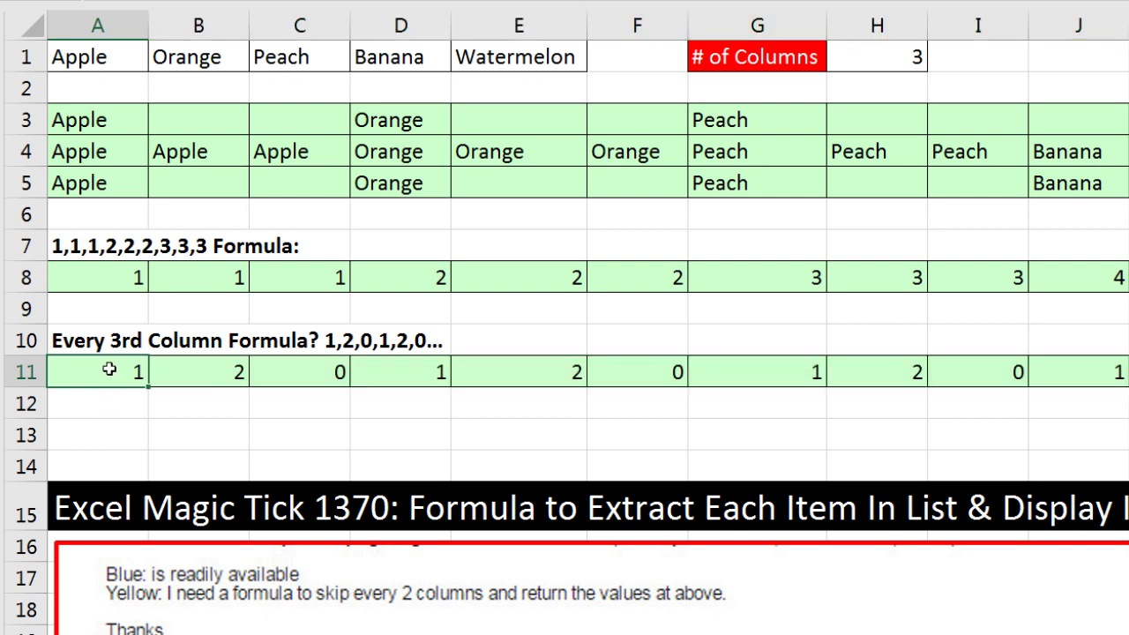
click(401, 376)
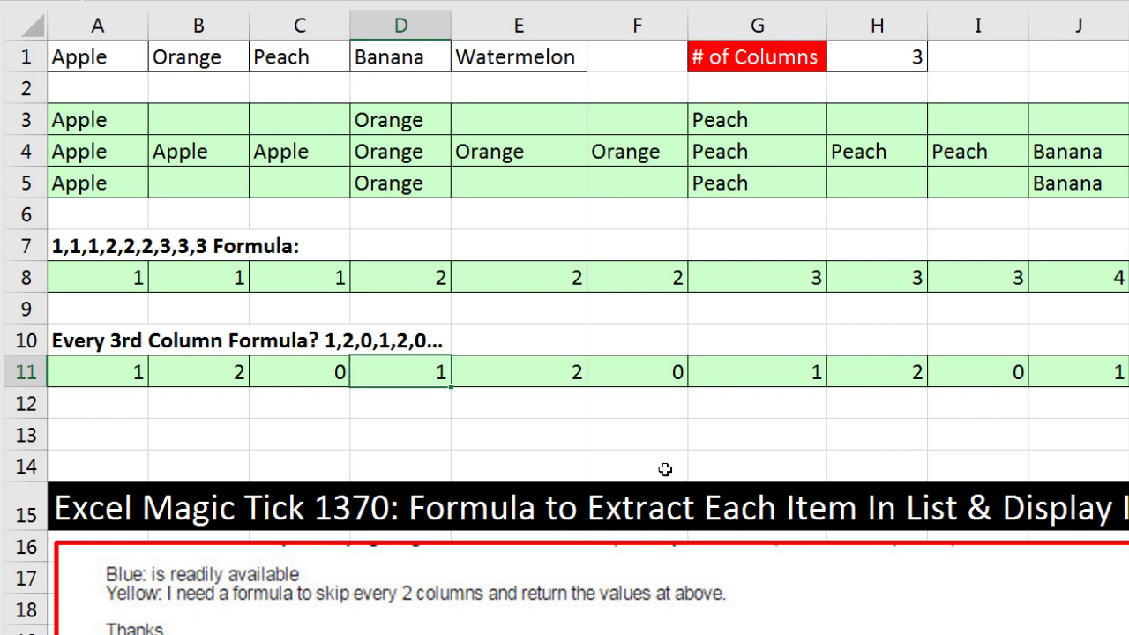
click(784, 380)
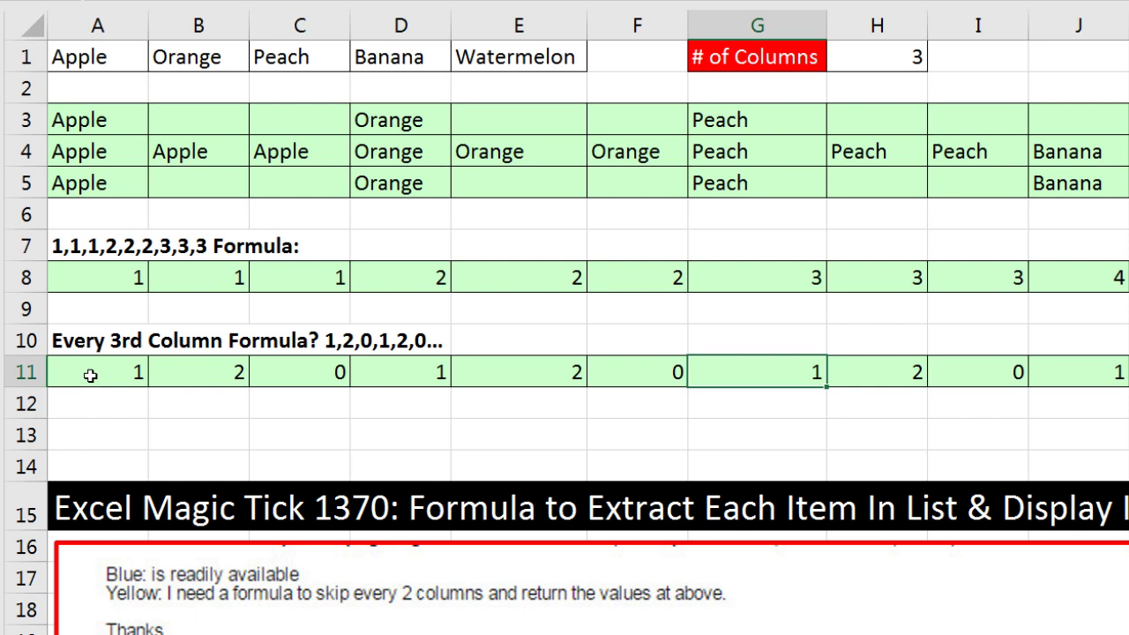
Append the comparison =1 to the A11 MOD formula and fill it across the green cells of row 11
double_click(90, 374)
click(441, 374)
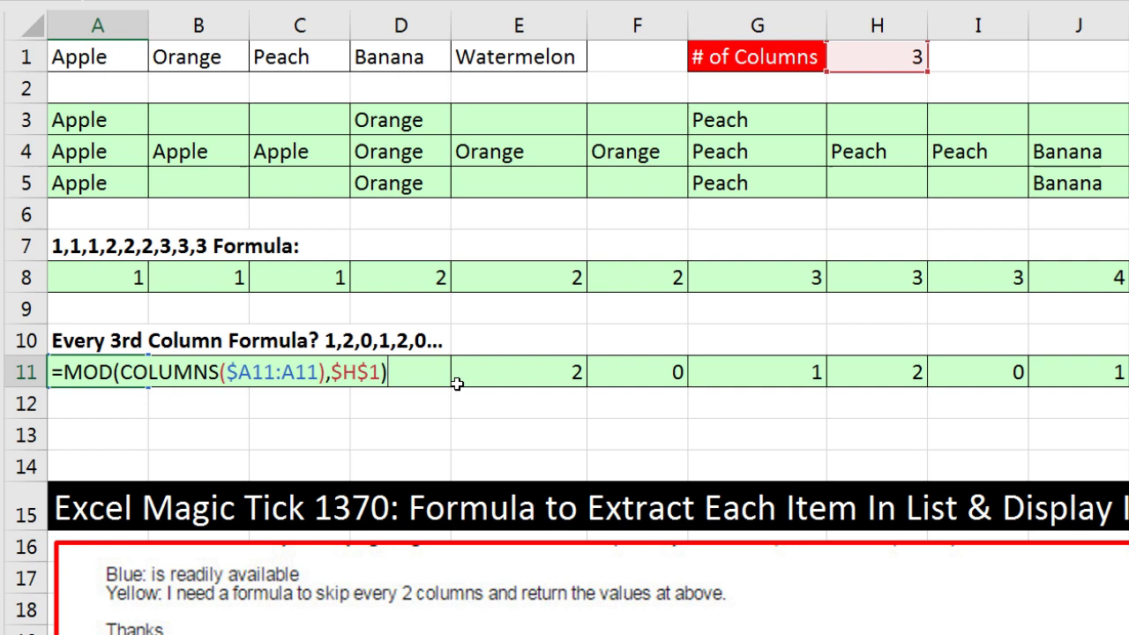
text(=1)
key(ctrl+Return)
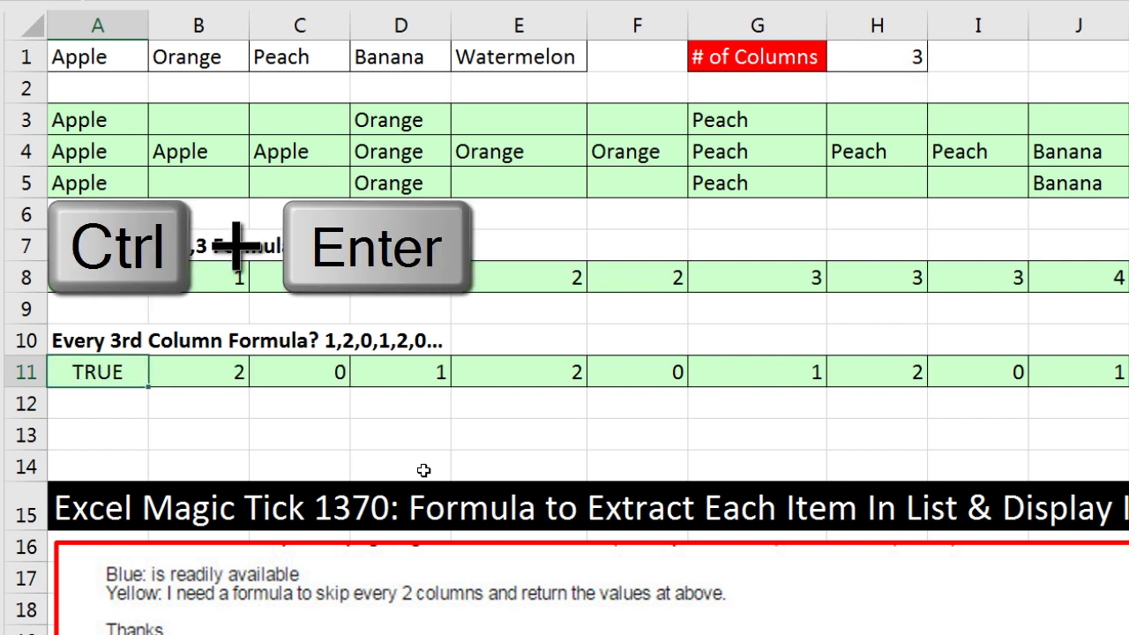
drag(157, 389, 1124, 388)
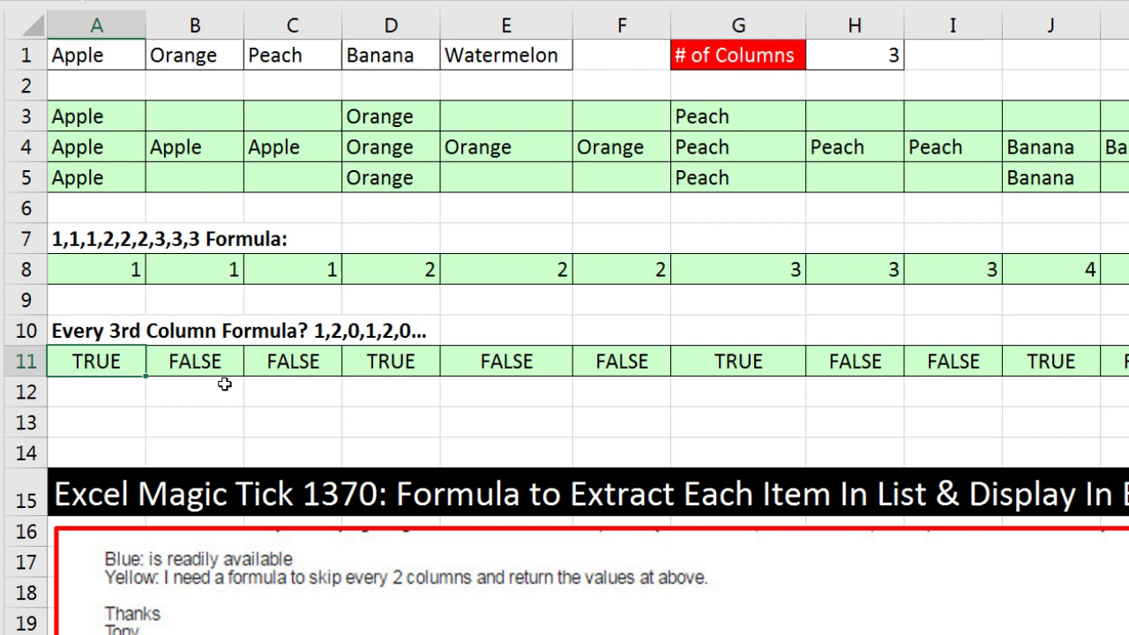
Copy the logical test MOD(COLUMNS($A11:A11),$H$1)=1 from the A11 formula without its leading equals sign, leaving the cell unedited
double_click(111, 362)
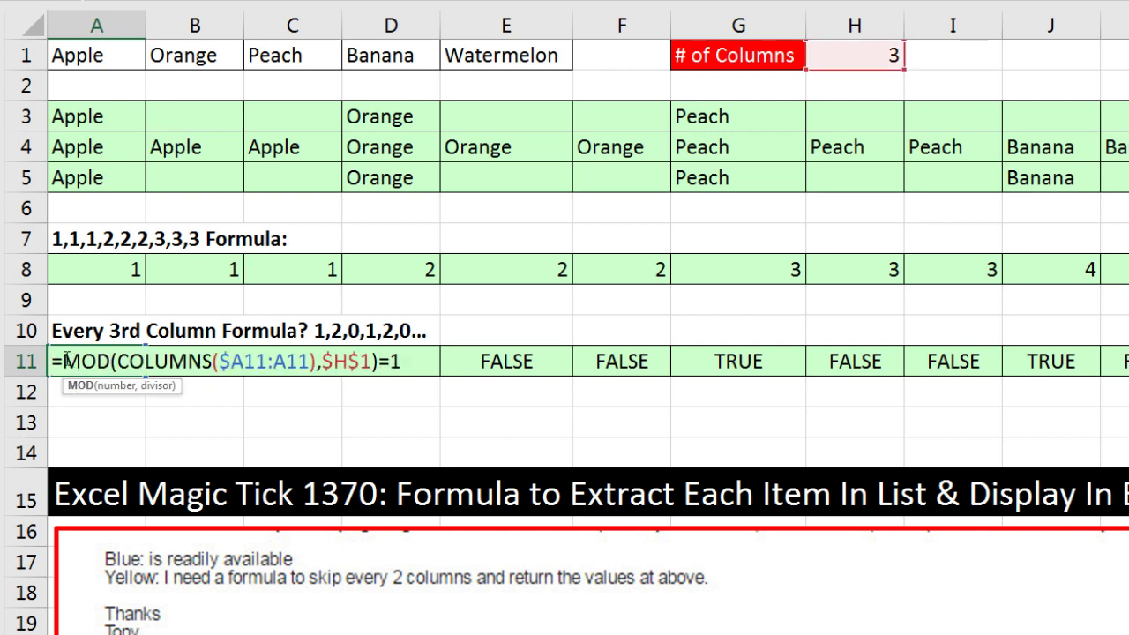
drag(66, 362, 401, 362)
key(ctrl+c)
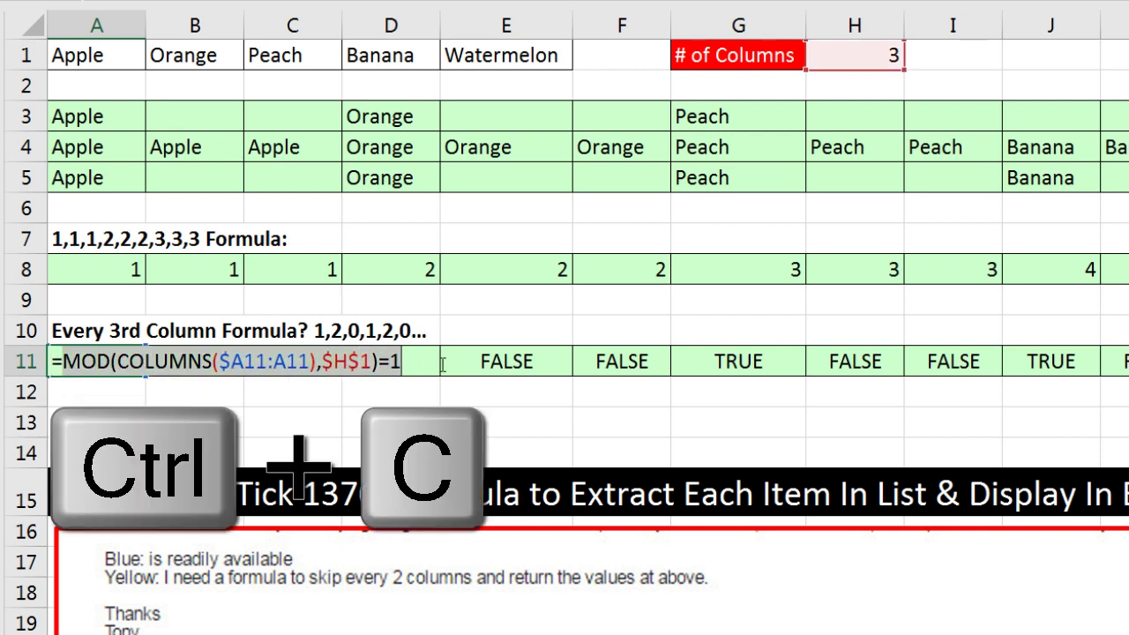
key(Escape)
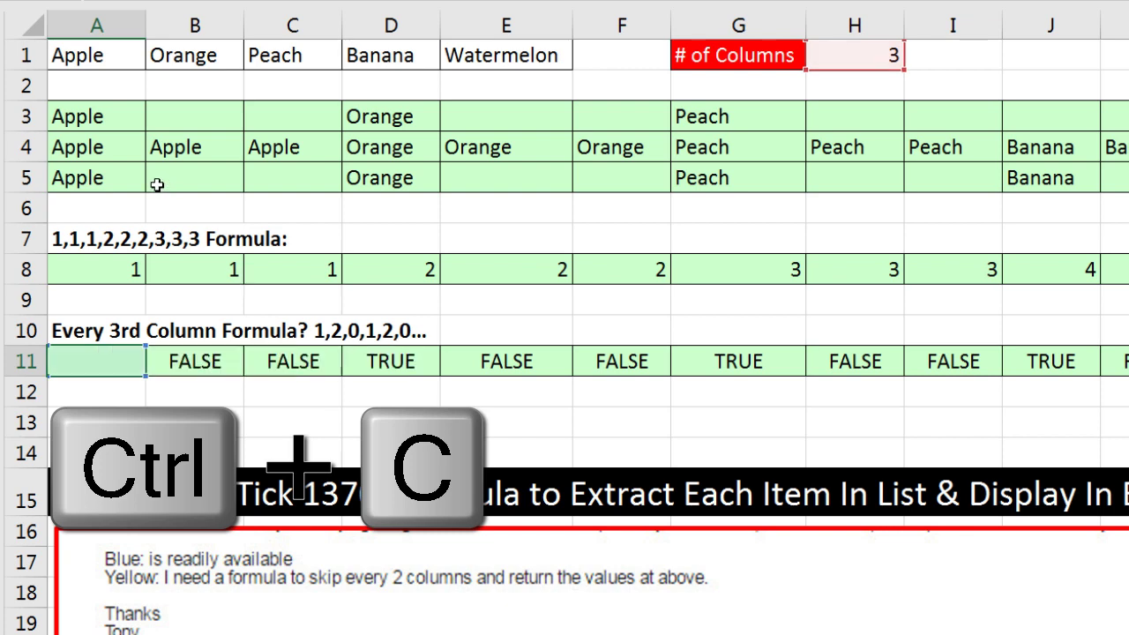
Insert IF( before INDEX in the A4 formula and paste the copied MOD expression as its logical test
click(100, 147)
key(F2)
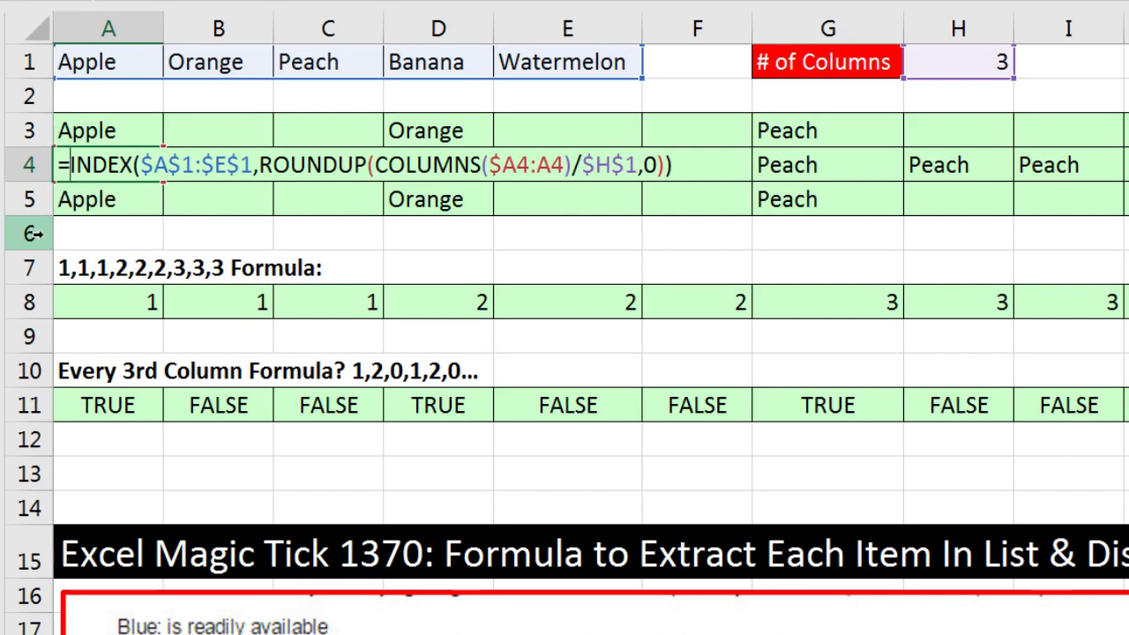
key(Home)
key(Right)
text(IF()
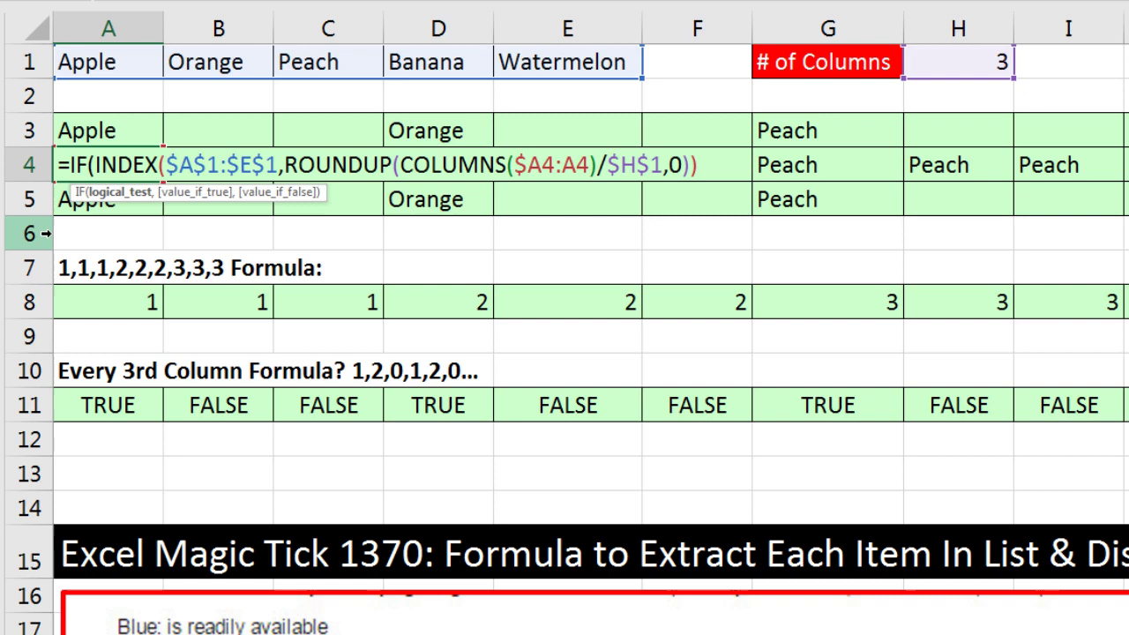
key(ctrl+v)
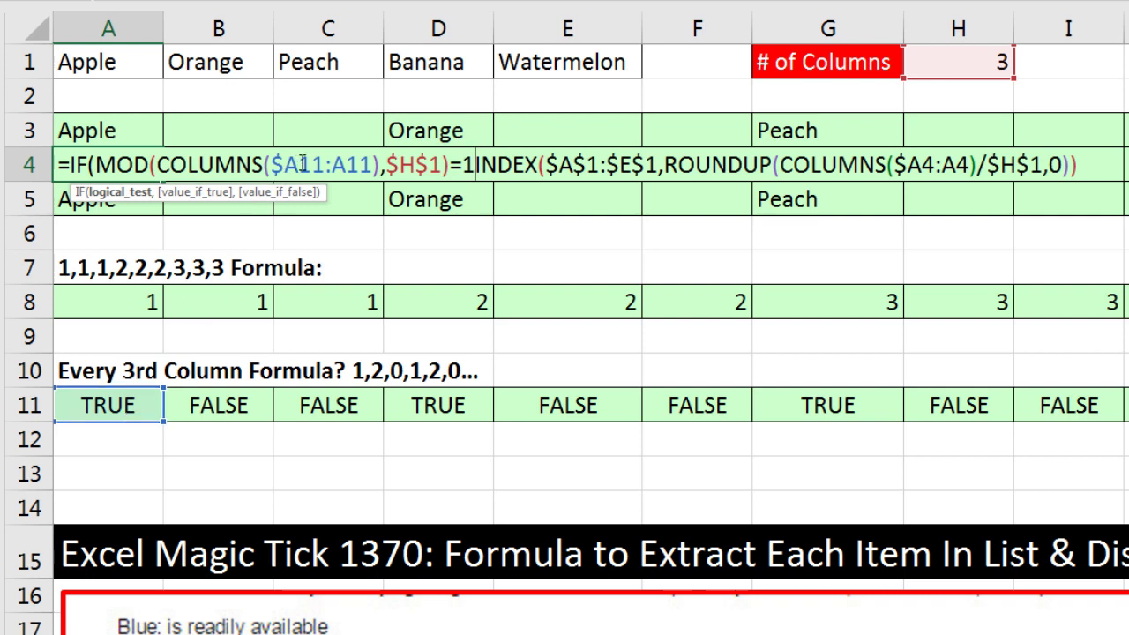
Change the COLUMNS range inside the pasted MOD test of the A4 formula to $A4:A4
drag(300, 164, 355, 163)
text(4:A)
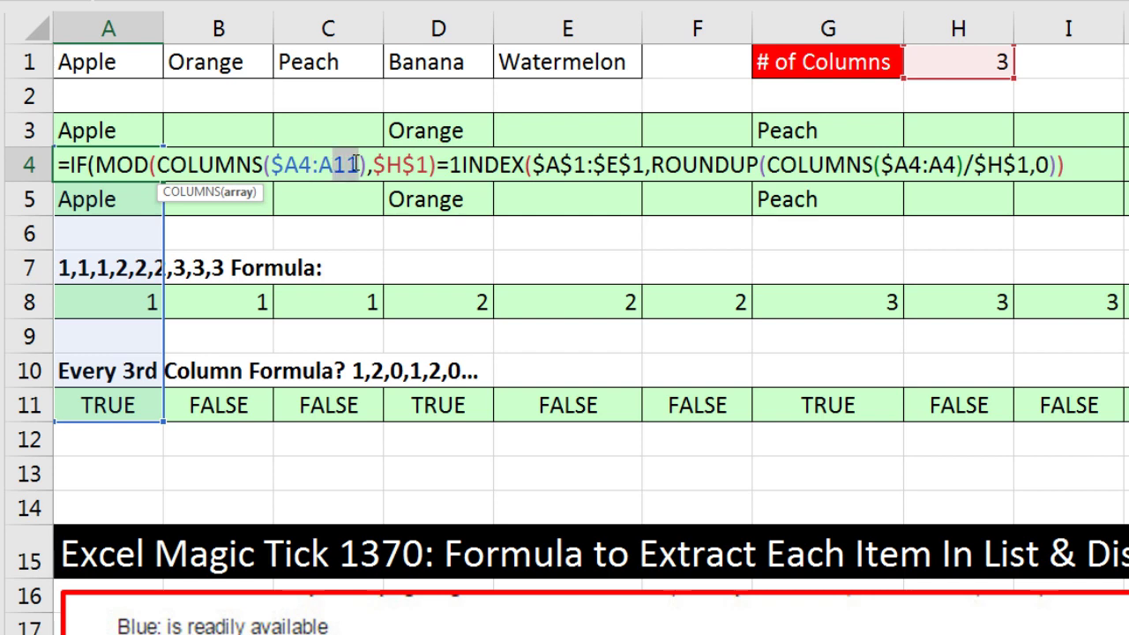
text(4)
Insert a comma before INDEX in the A4 formula, and highlight the IF function's logical_test and value_if_true arguments to check them
click(450, 163)
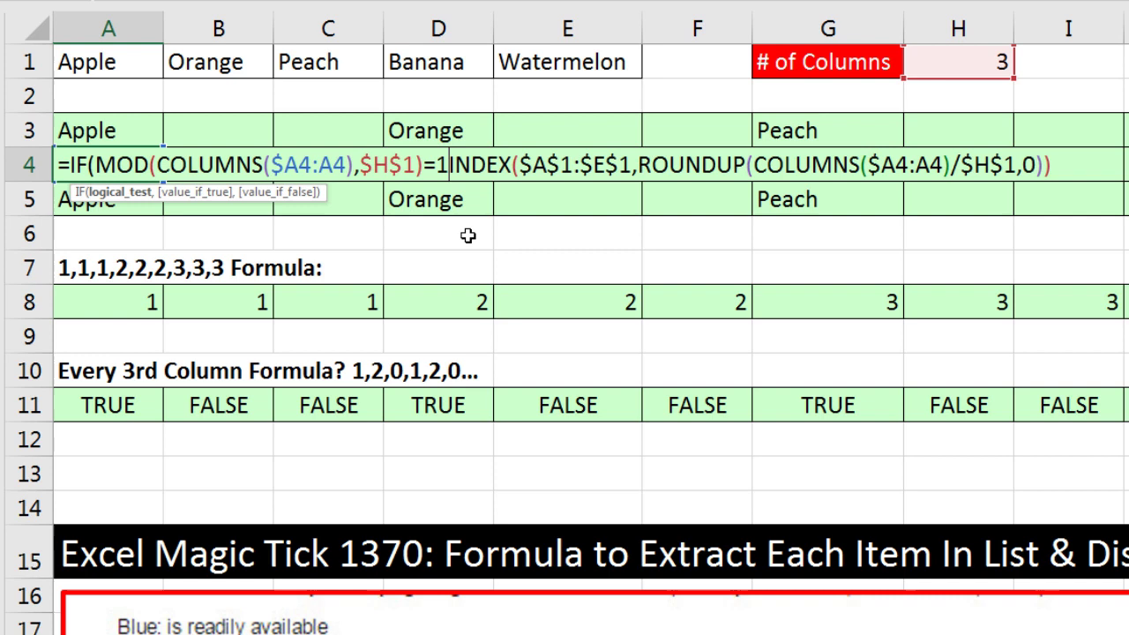
text(,)
click(122, 193)
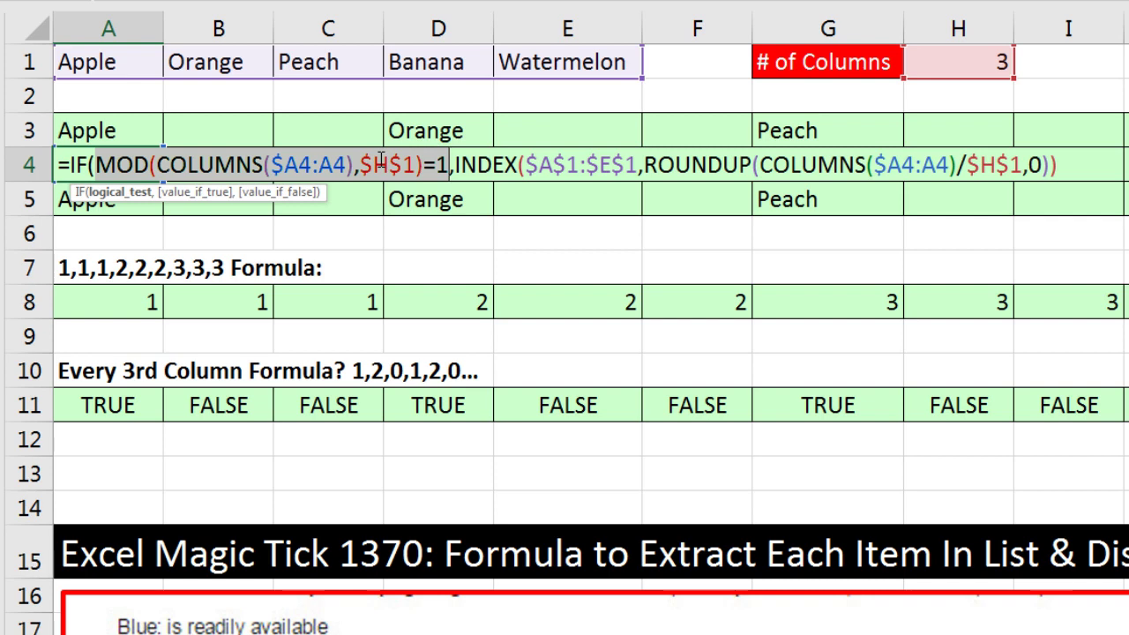
click(193, 195)
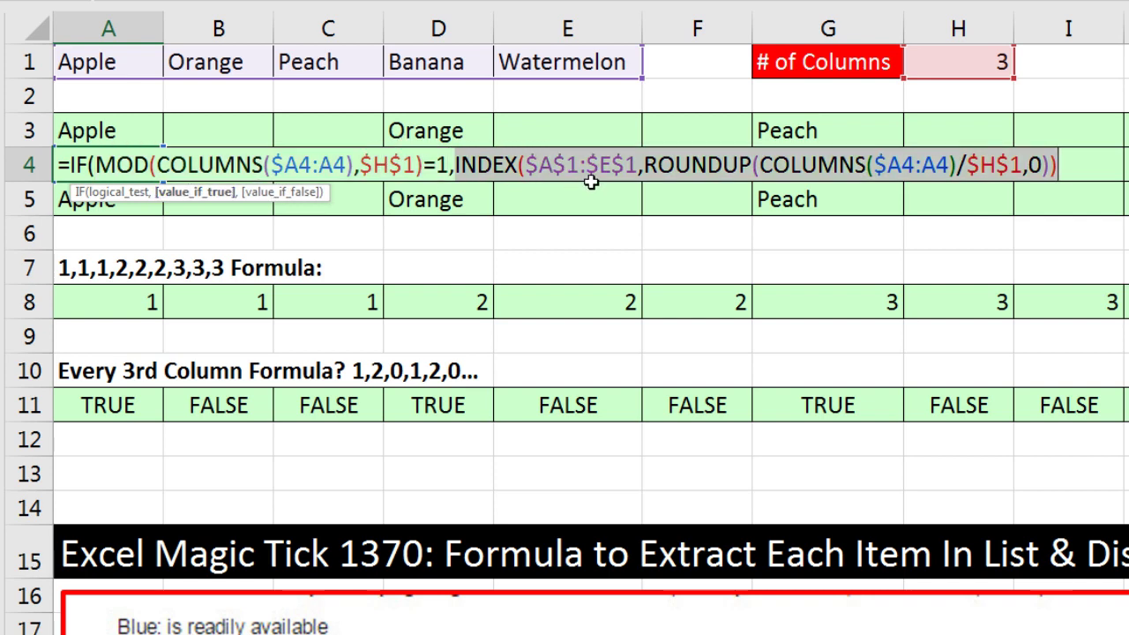
Add an empty text string "" as the value_if_false of the A4 IF formula, close the parenthesis and enter it
click(1060, 166)
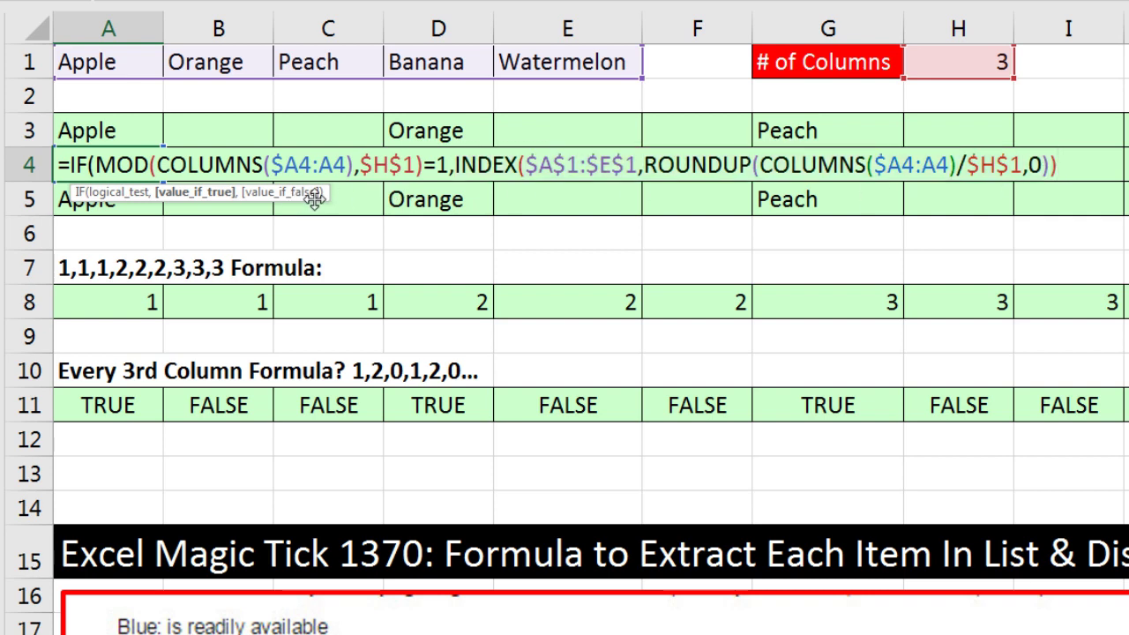
drag(322, 193, 929, 231)
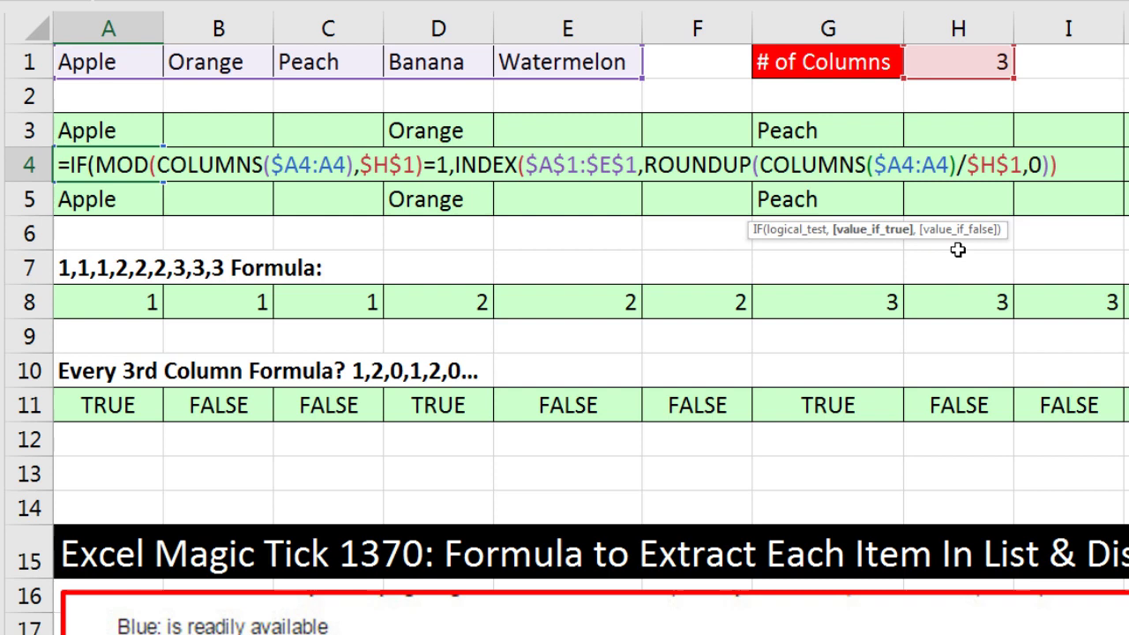
text(,)
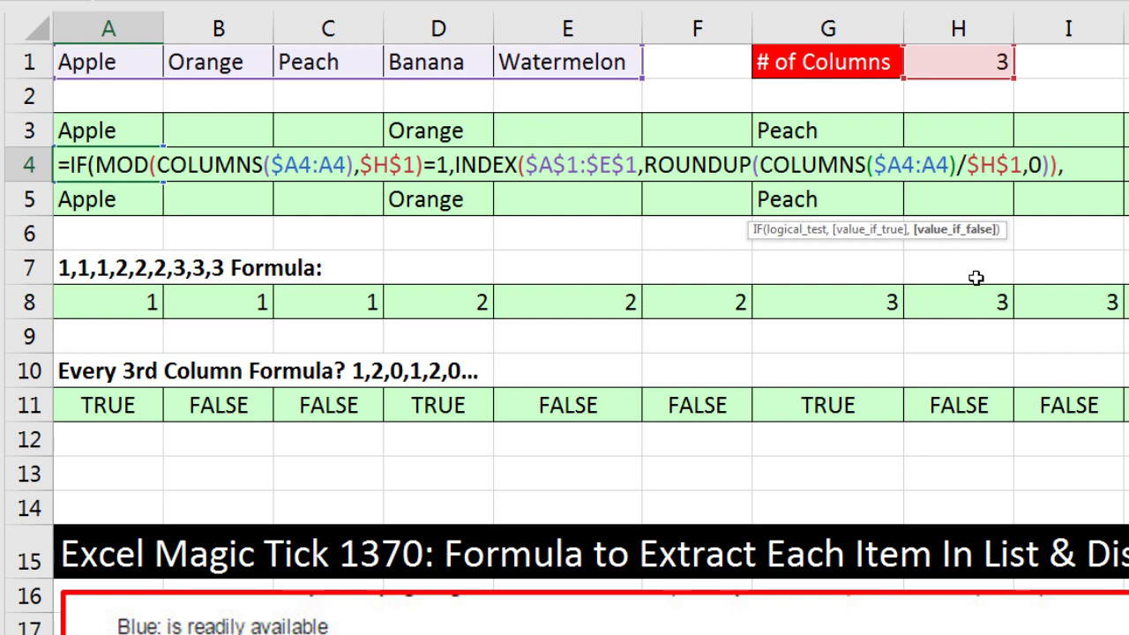
text(")
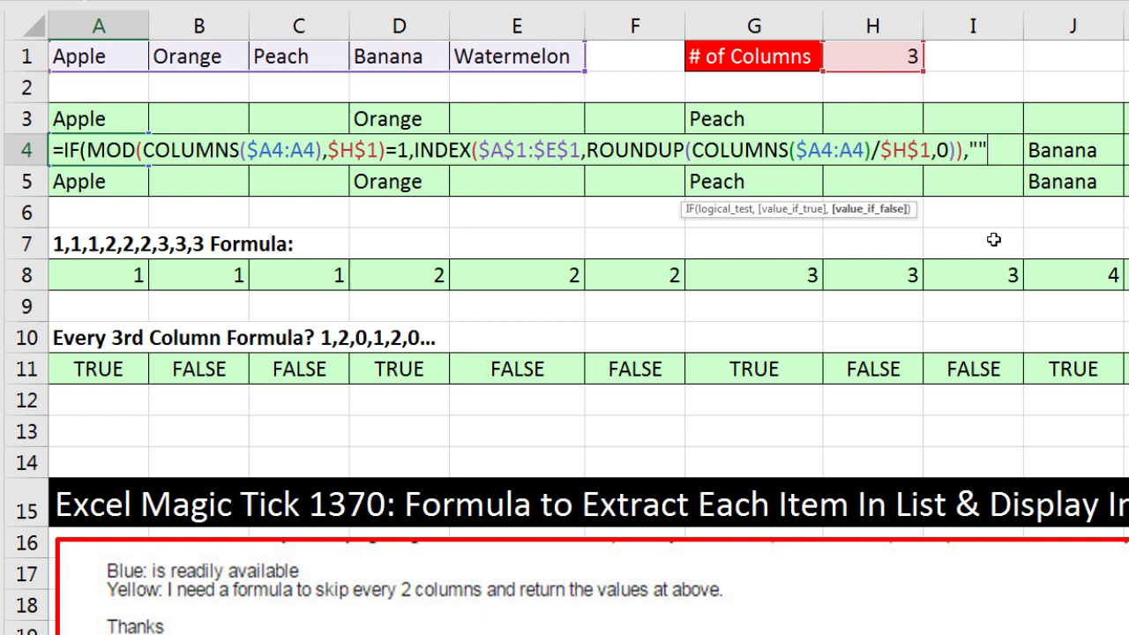
text())
key(ctrl+Return)
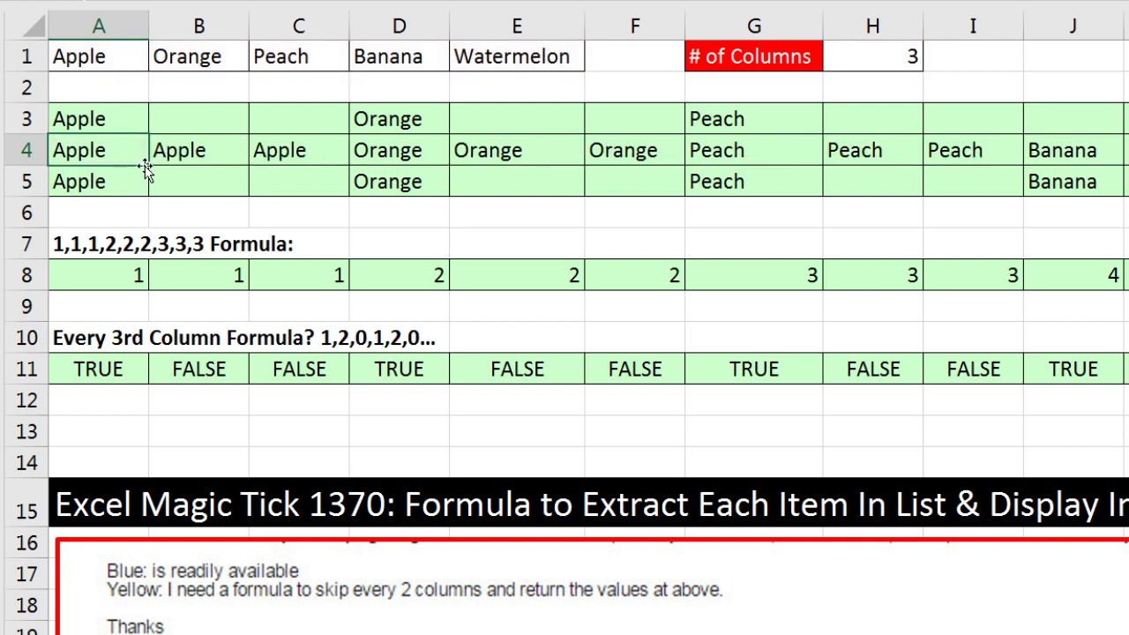
Fill the completed A4 formula across the green cells of row 4 through N4, and inspect the formula in A4
drag(154, 163, 1080, 188)
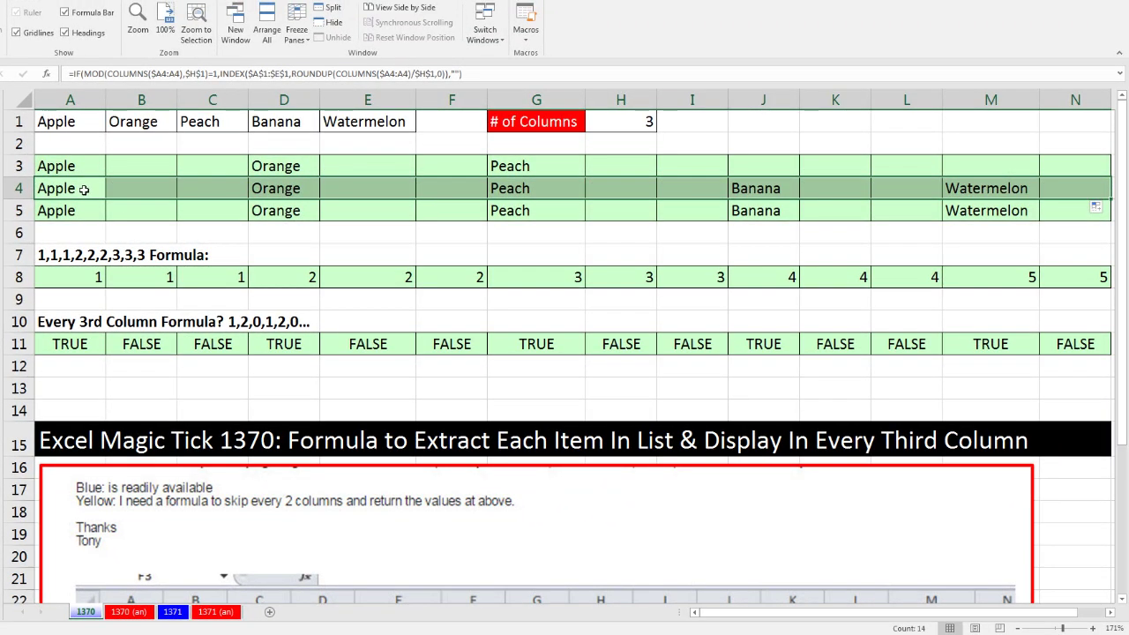
double_click(85, 189)
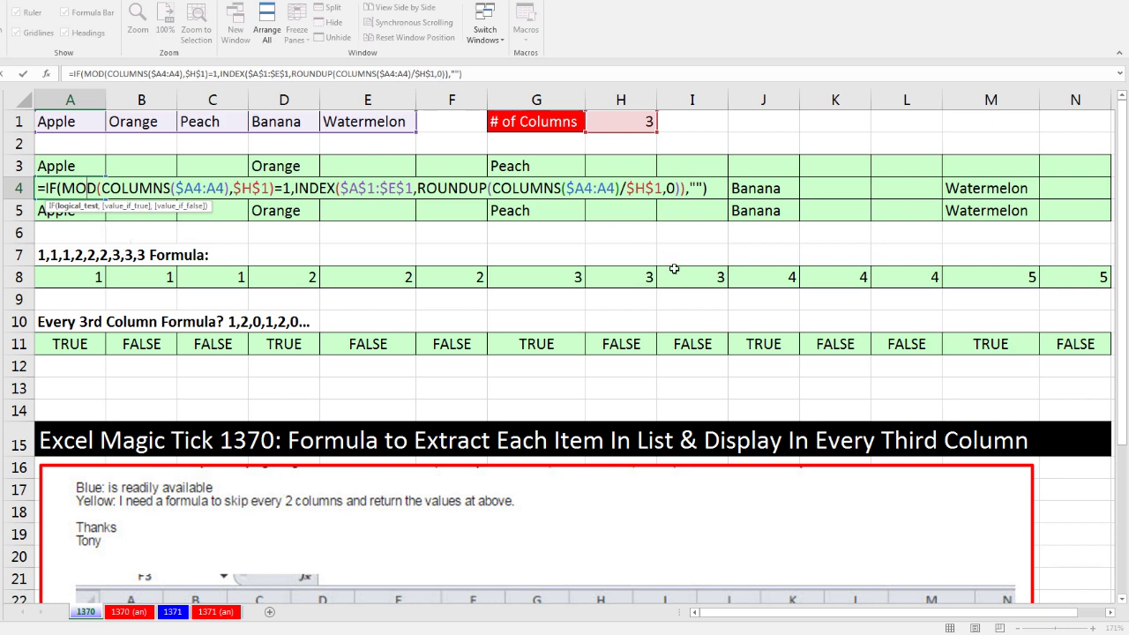
key(Escape)
Enter the direct cell references =A1 in A3 and =B1 in D3
click(69, 165)
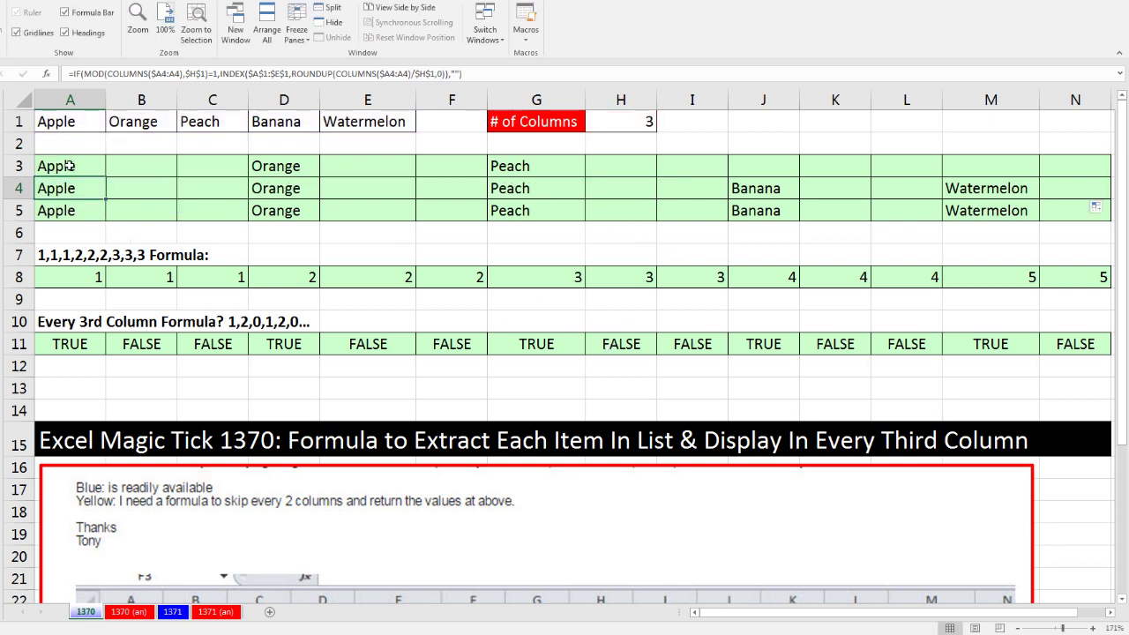
text(=A1)
key(Return)
click(290, 167)
text(=B1)
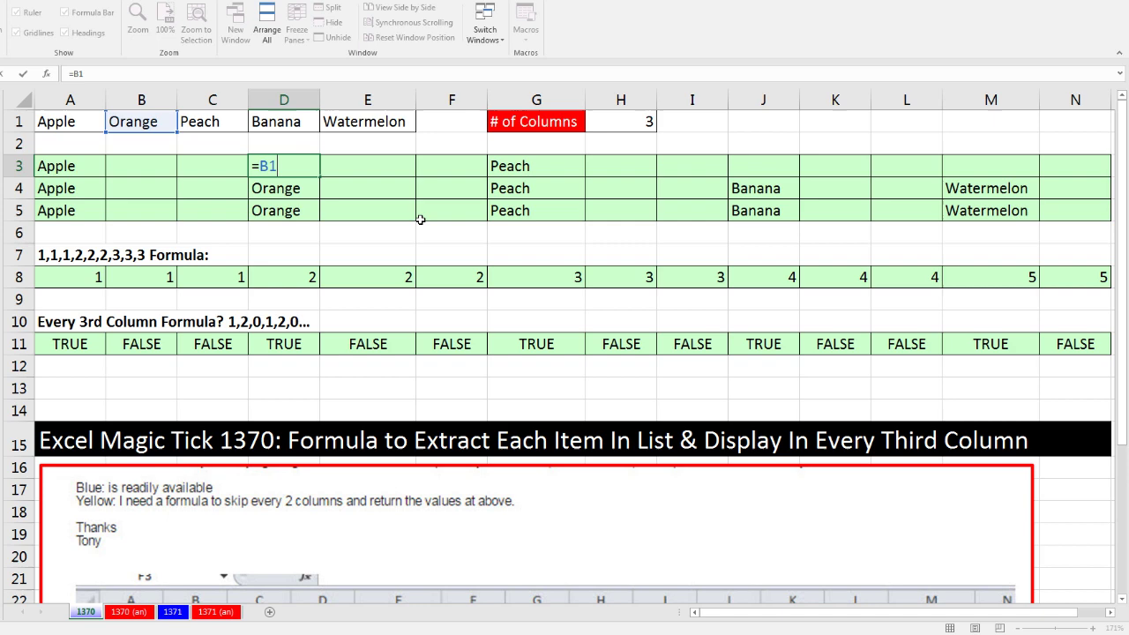
key(ctrl+Return)
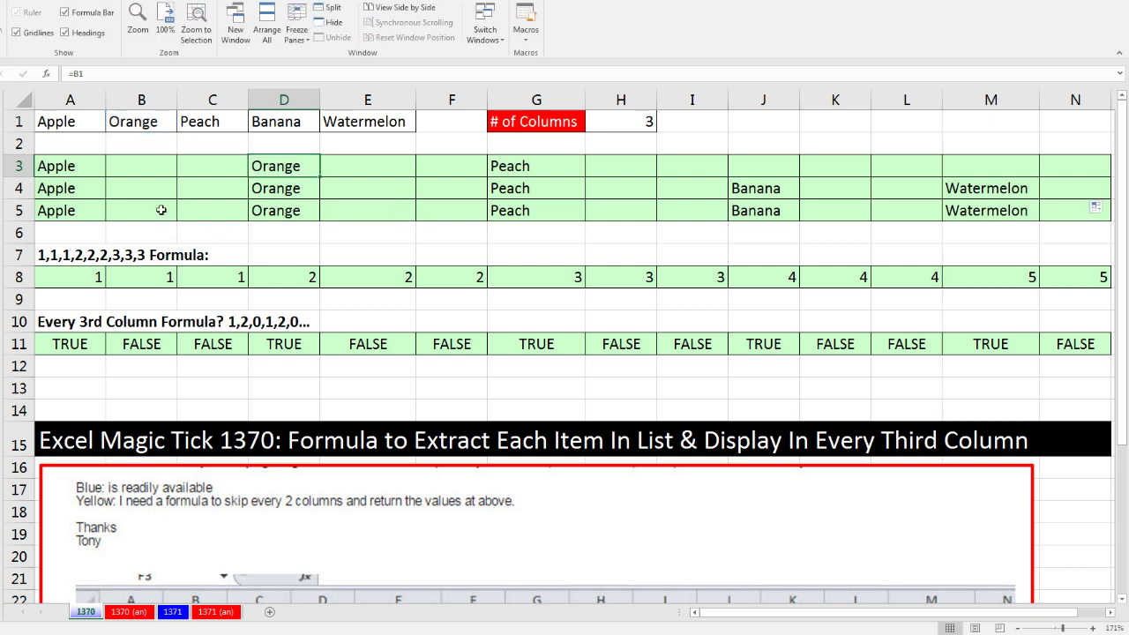
Inspect the alternative LOOKUP formula in A5, leaving it unedited, and compare it with the INDEX formula in A4
double_click(81, 210)
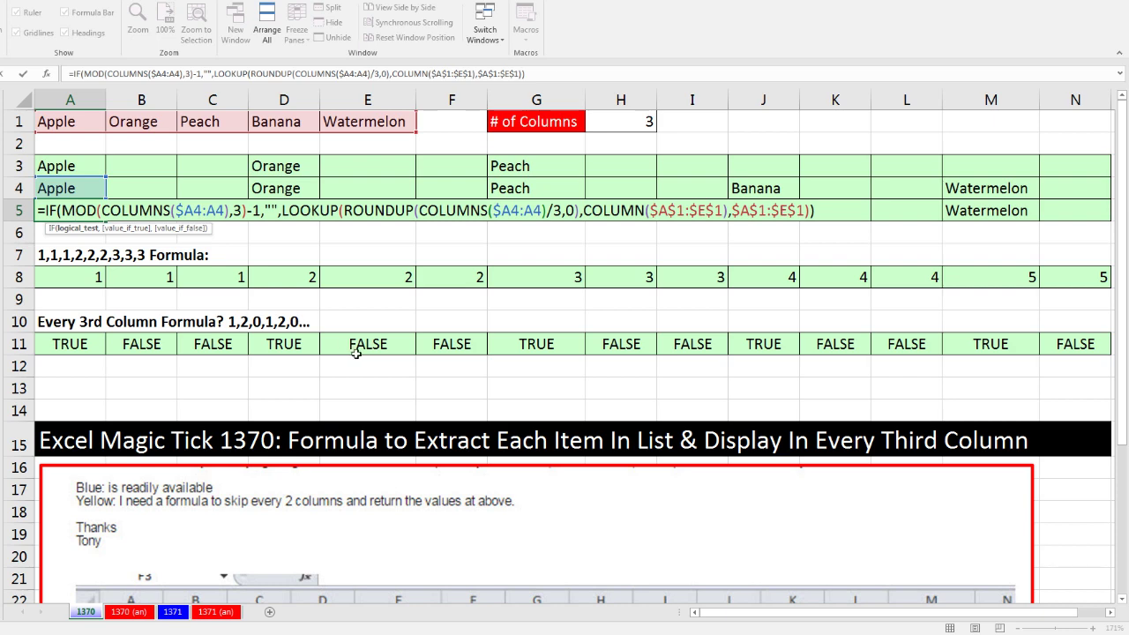
key(Escape)
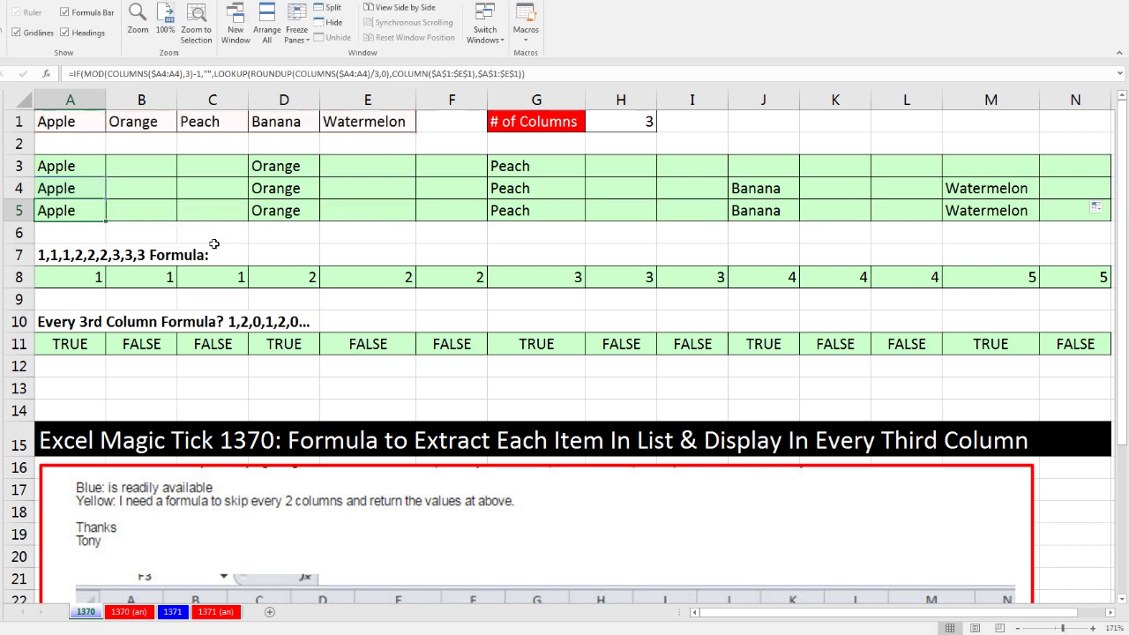
double_click(88, 187)
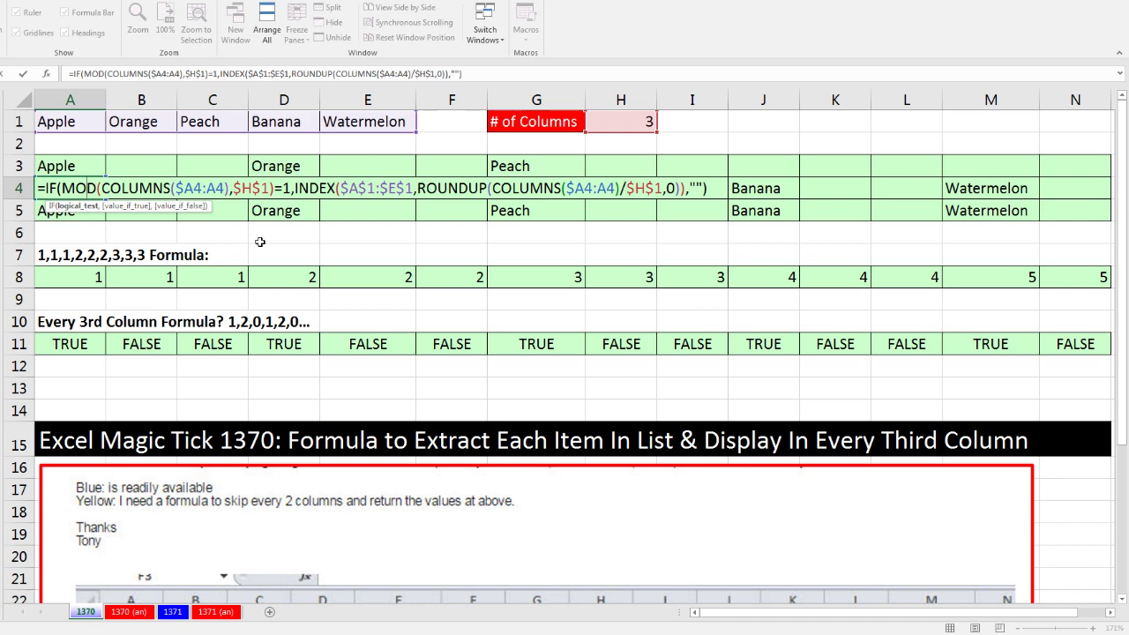
Move the picture of the original request up to just below row 11, and open the A4 formula in its cell
drag(352, 529, 350, 433)
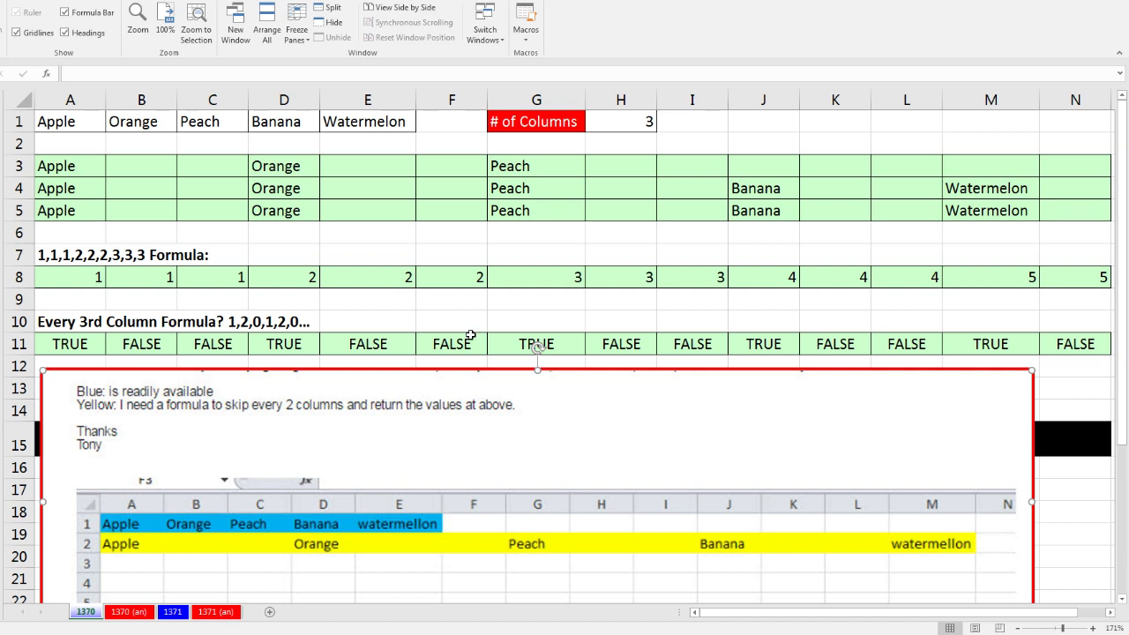
click(76, 188)
double_click(78, 188)
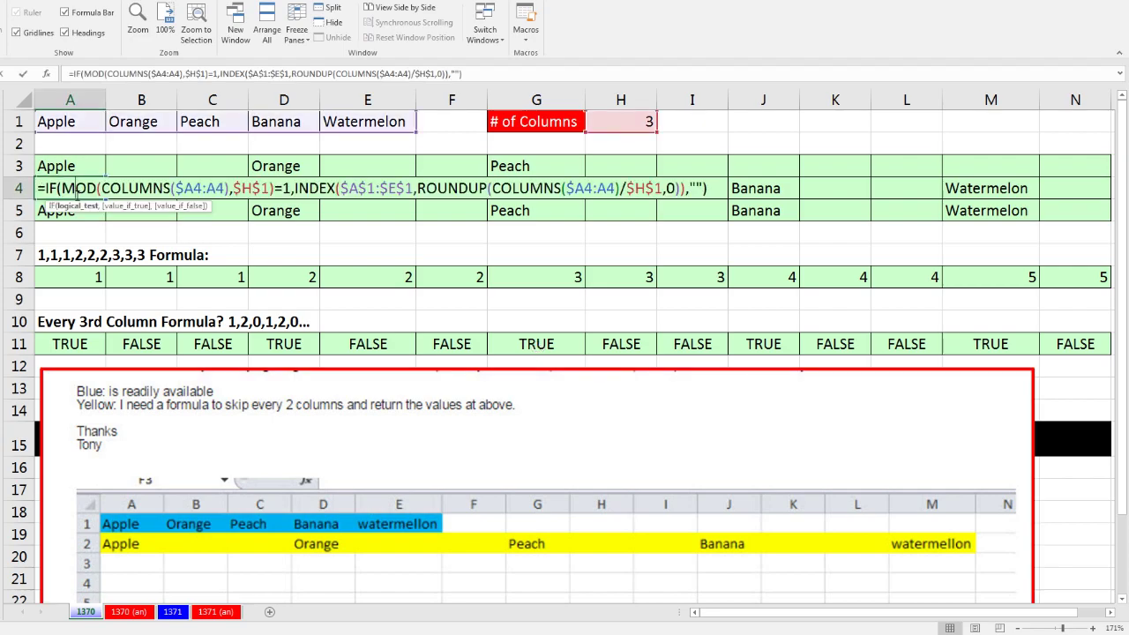